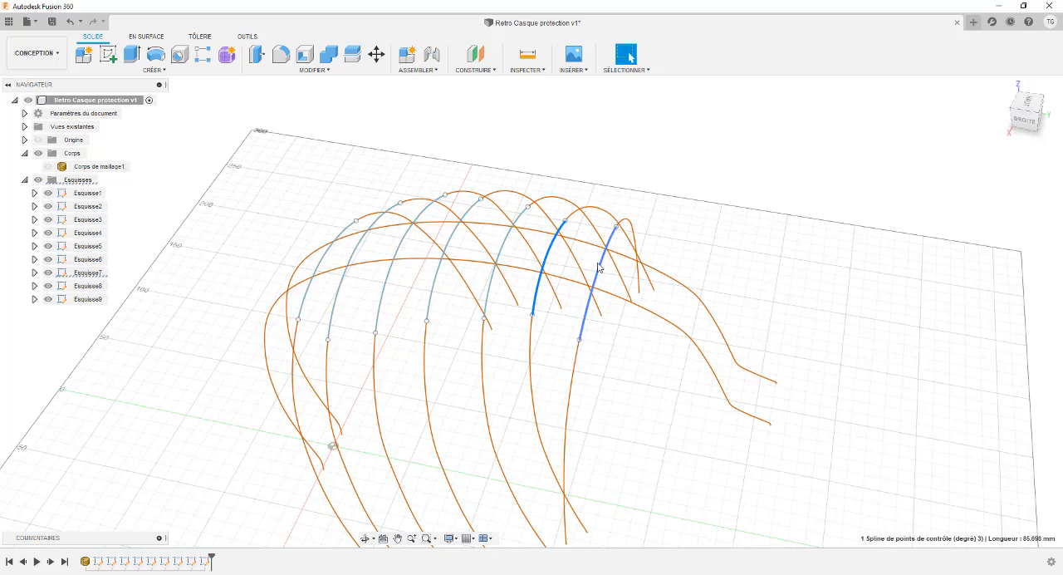
left_click(599, 265)
middle_click_drag(291, 209, 313, 209, "shift")
left_click(288, 212)
scroll(316, 213, "up", 2)
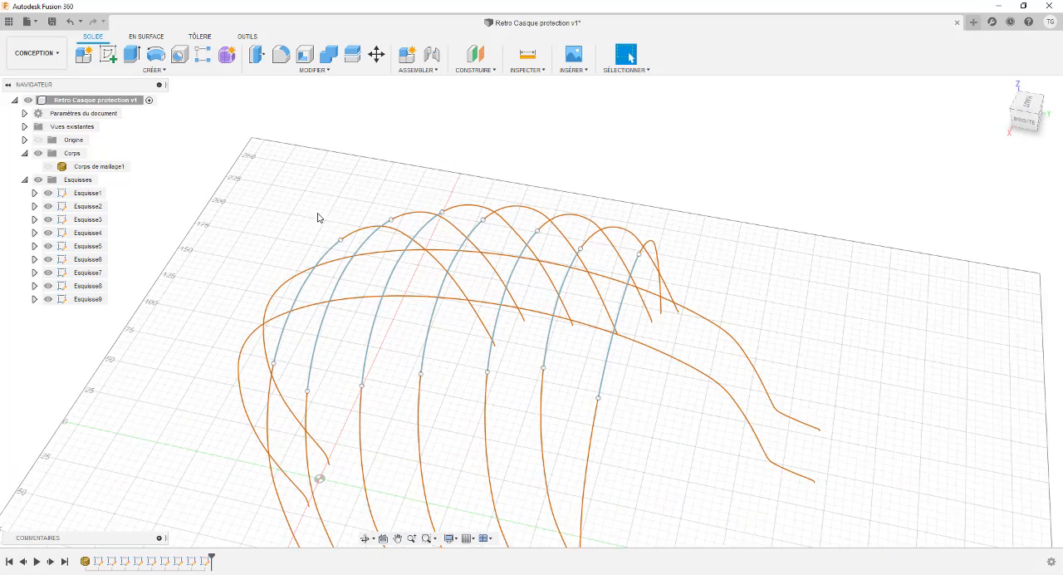
Step: Try to loft a surface through the seven cross-section splines in order, inspect the preview from several angles, and leave the command
left_click(148, 38)
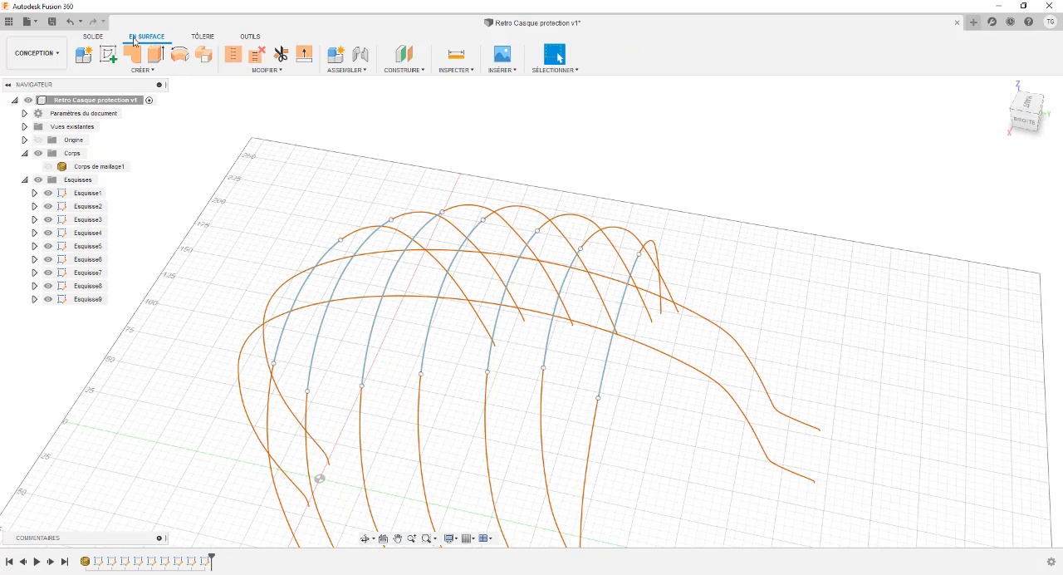
left_click(163, 72)
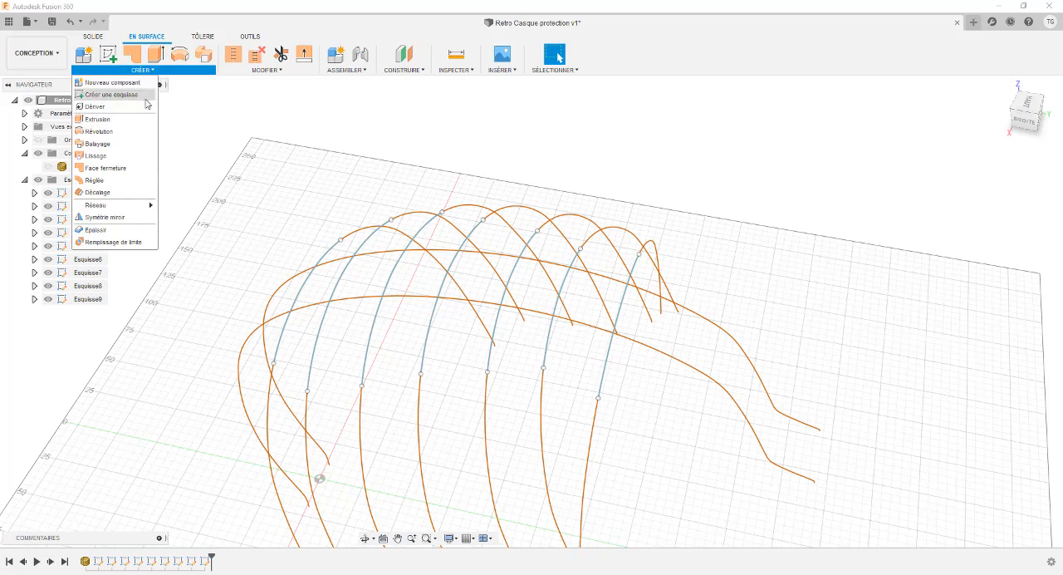
left_click(99, 156)
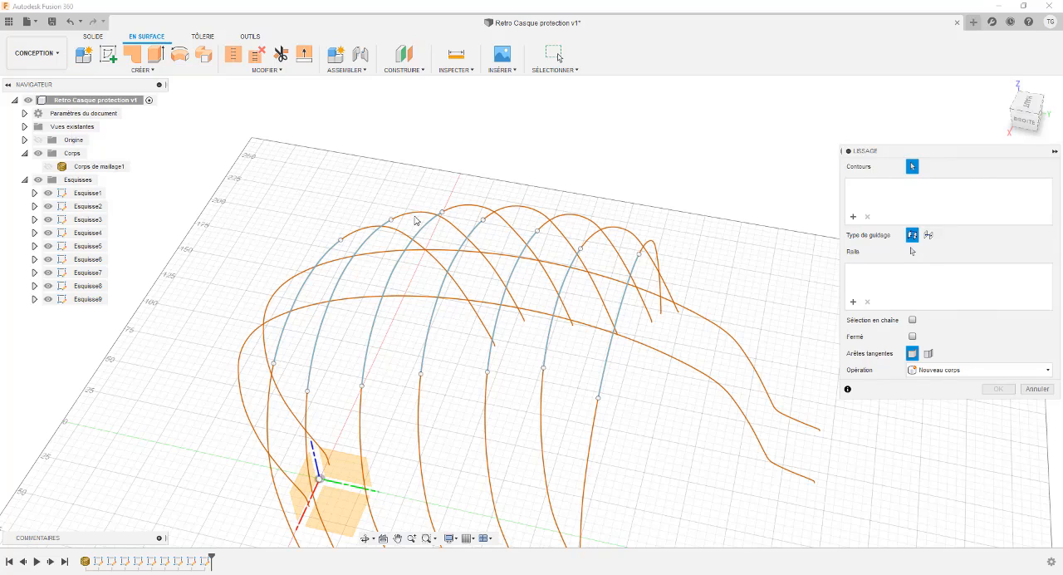
left_click(317, 274)
left_click(386, 269)
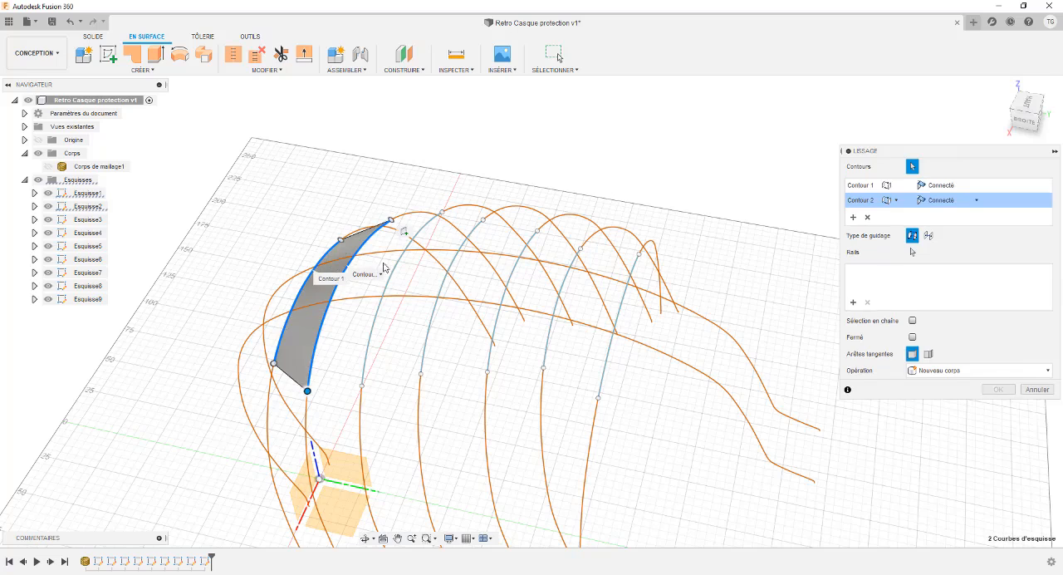
left_click(416, 266)
left_click(469, 266)
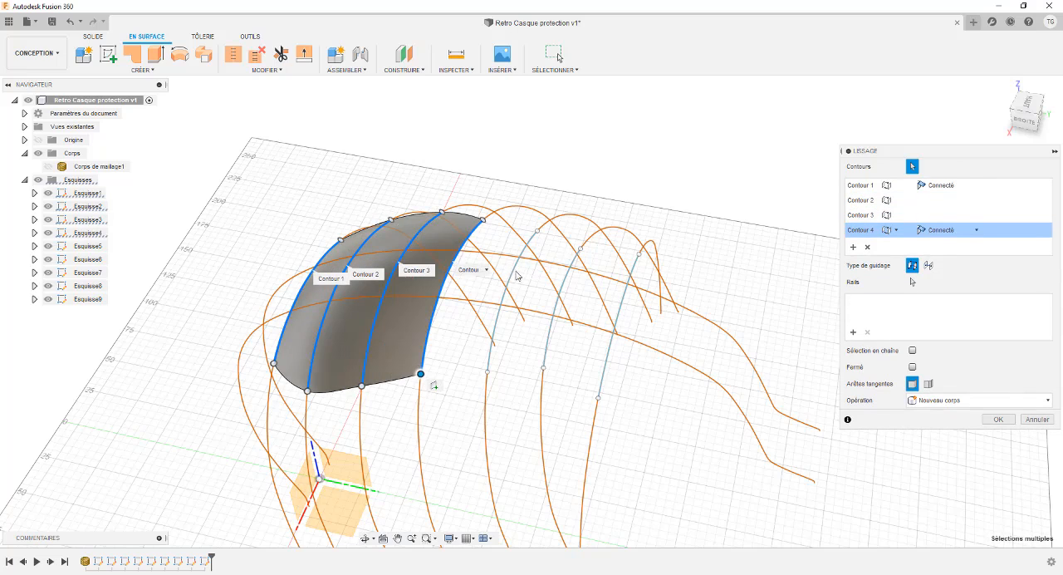
left_click(541, 277)
left_click(569, 281)
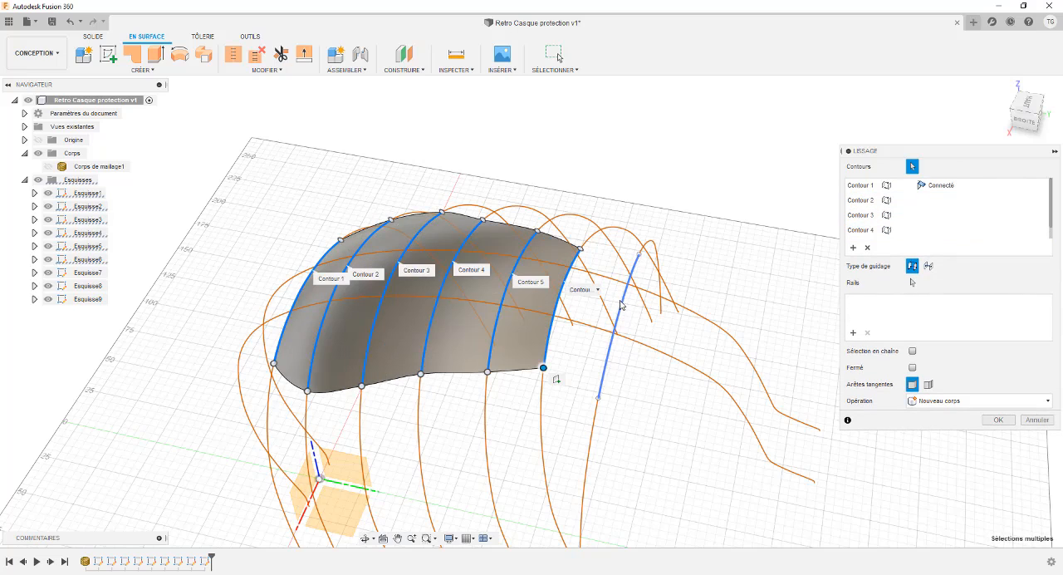
mouse_move(368, 194)
middle_mouse_down("shift")
mouse_move(408, 161)
mouse_move(370, 131)
mouse_move(423, 164)
mouse_move(333, 235)
mouse_move(324, 199)
mouse_move(304, 196)
mouse_move(326, 213)
mouse_move(412, 190)
mouse_move(387, 187)
mouse_move(363, 147)
mouse_move(377, 175)
mouse_move(432, 189)
mouse_move(423, 197)
mouse_move(375, 166)
middle_mouse_up("shift")
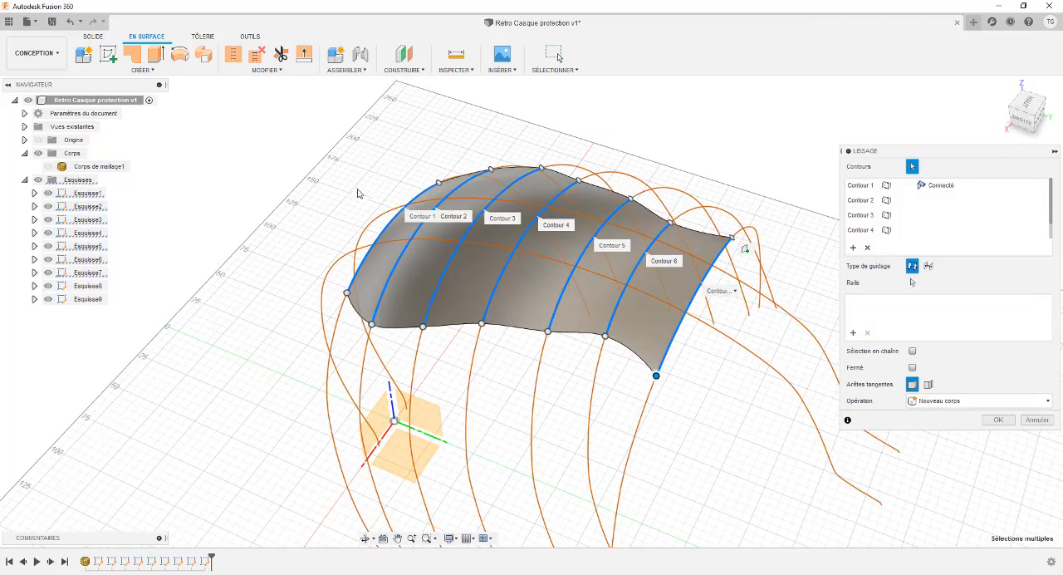
mouse_move(496, 181)
middle_mouse_down("shift")
mouse_move(327, 169)
mouse_move(325, 227)
mouse_move(348, 181)
mouse_move(346, 194)
mouse_move(406, 245)
mouse_move(408, 171)
mouse_move(432, 190)
mouse_move(335, 183)
mouse_move(329, 196)
mouse_move(391, 166)
mouse_move(472, 161)
mouse_move(472, 147)
mouse_move(430, 128)
mouse_move(439, 125)
mouse_move(440, 157)
mouse_move(435, 140)
mouse_move(372, 196)
mouse_move(384, 172)
mouse_move(407, 170)
middle_mouse_up("shift")
scroll(406, 170, "up", 2)
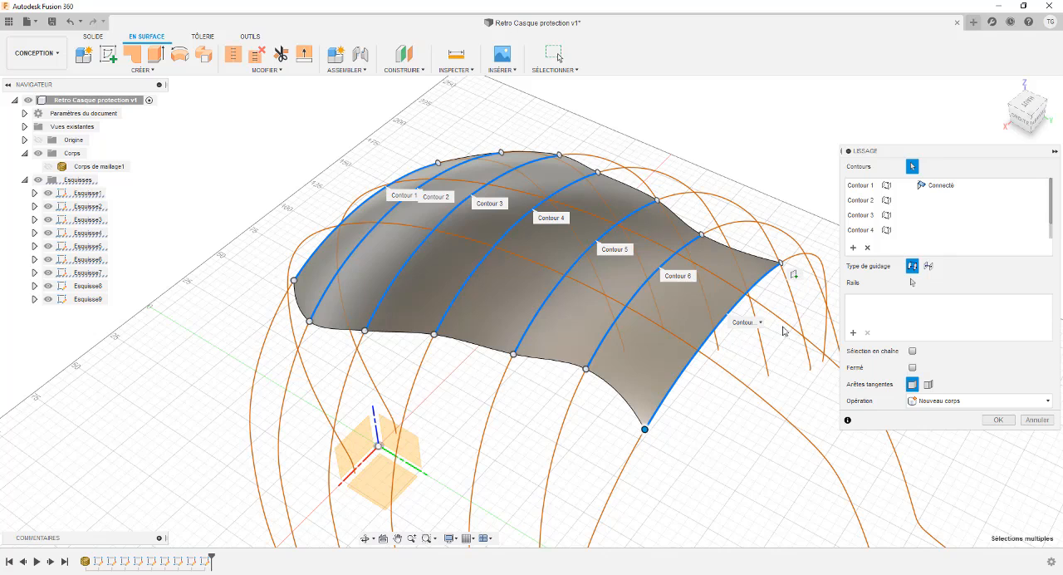
mouse_move(729, 235)
middle_mouse_down("shift")
mouse_move(705, 233)
mouse_move(720, 237)
middle_mouse_up("shift")
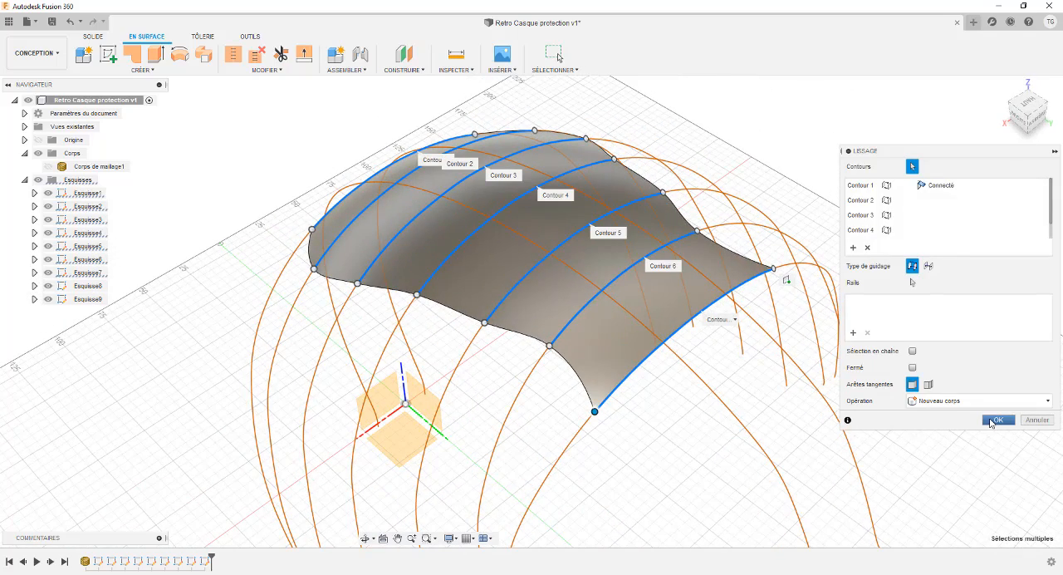
left_click(995, 419)
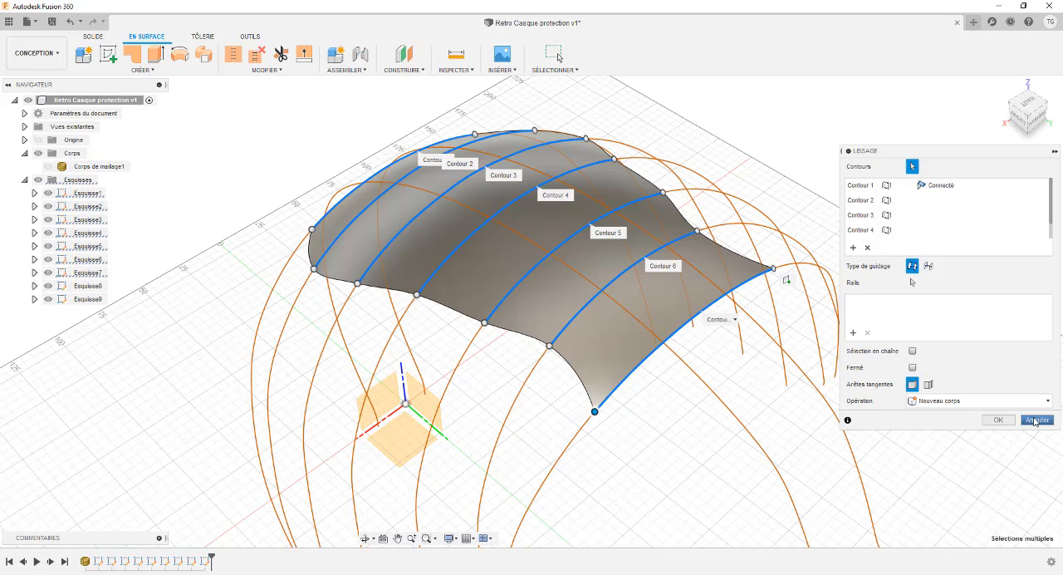
Step: In Esquisse8, fit a spline to the upper arc of the mesh section with a 0.10 mm tolerance, and finish the sketch
left_click(82, 287)
right_click(82, 287)
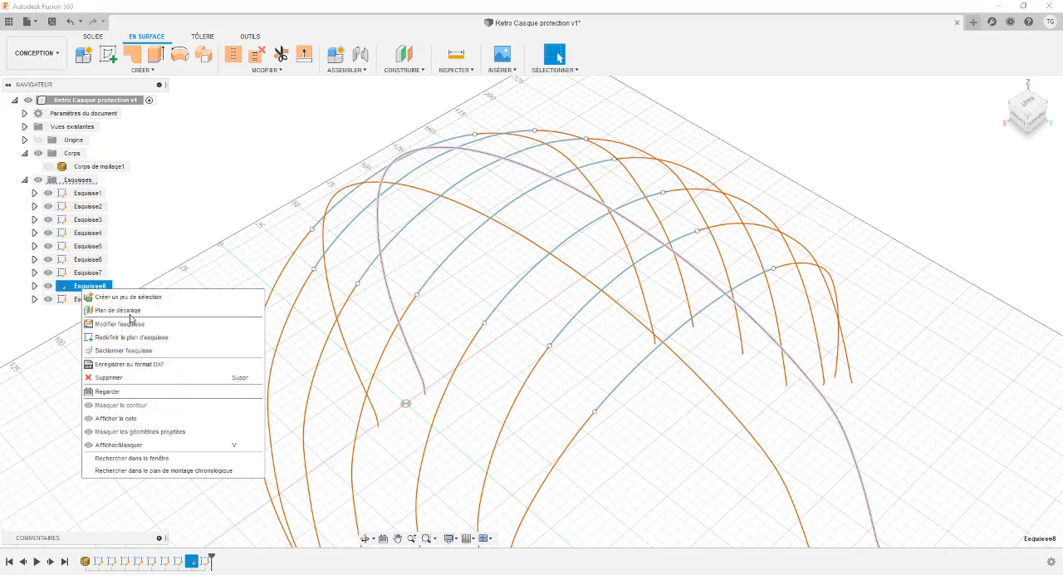
left_click(133, 323)
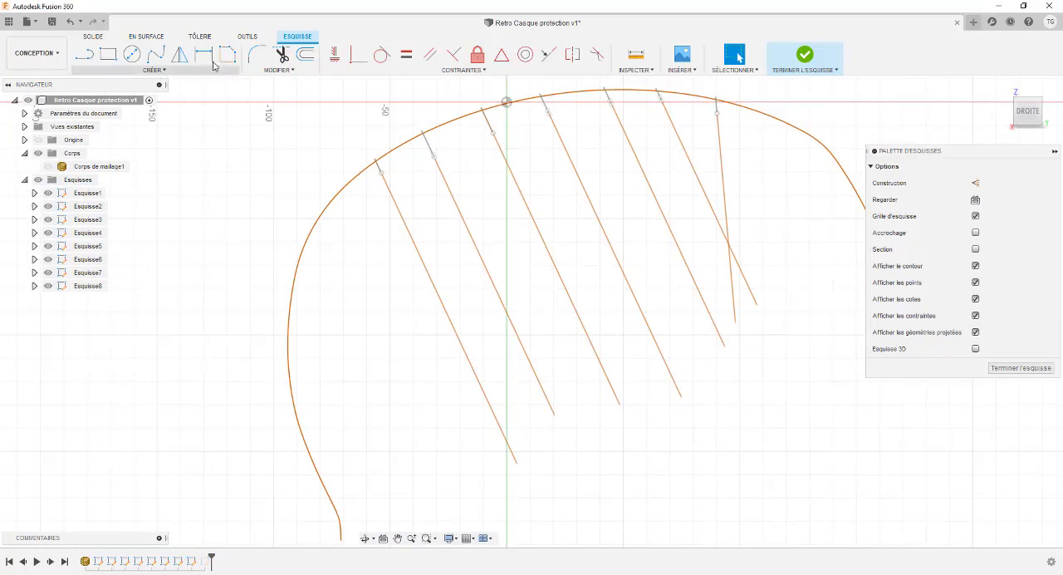
left_click(225, 57)
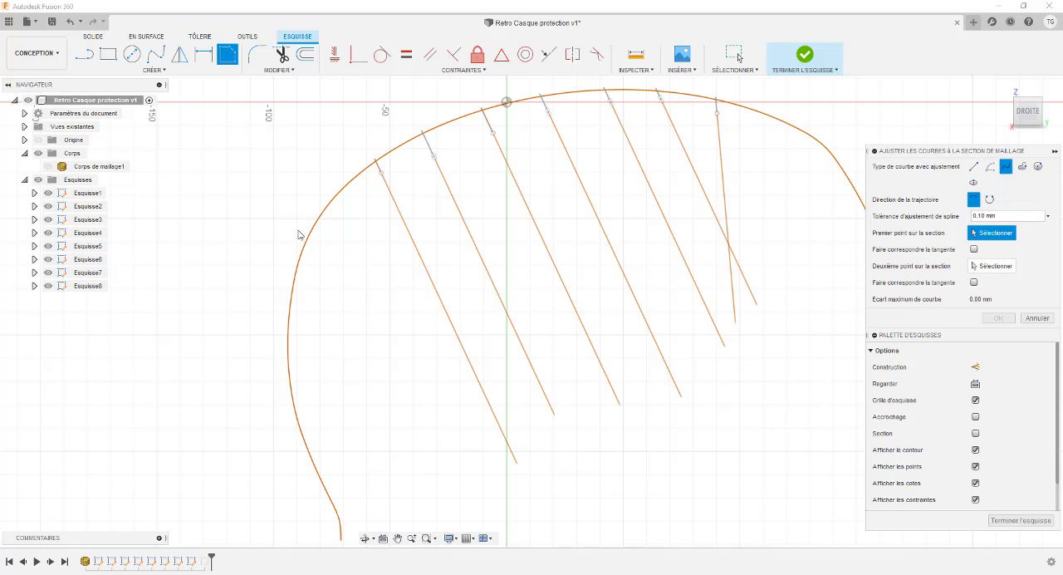
left_click(355, 178)
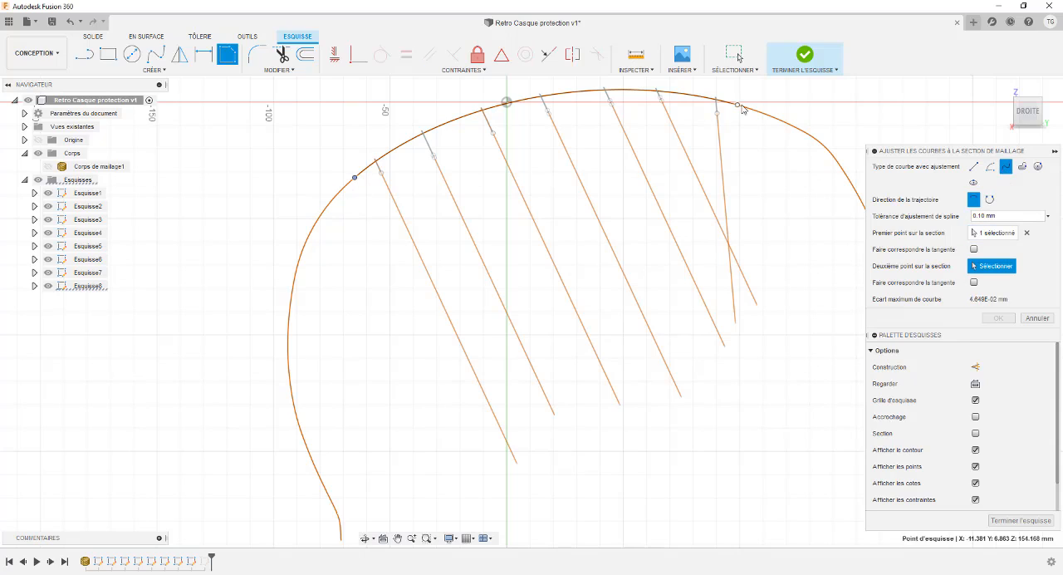
left_click(737, 106)
key("Return")
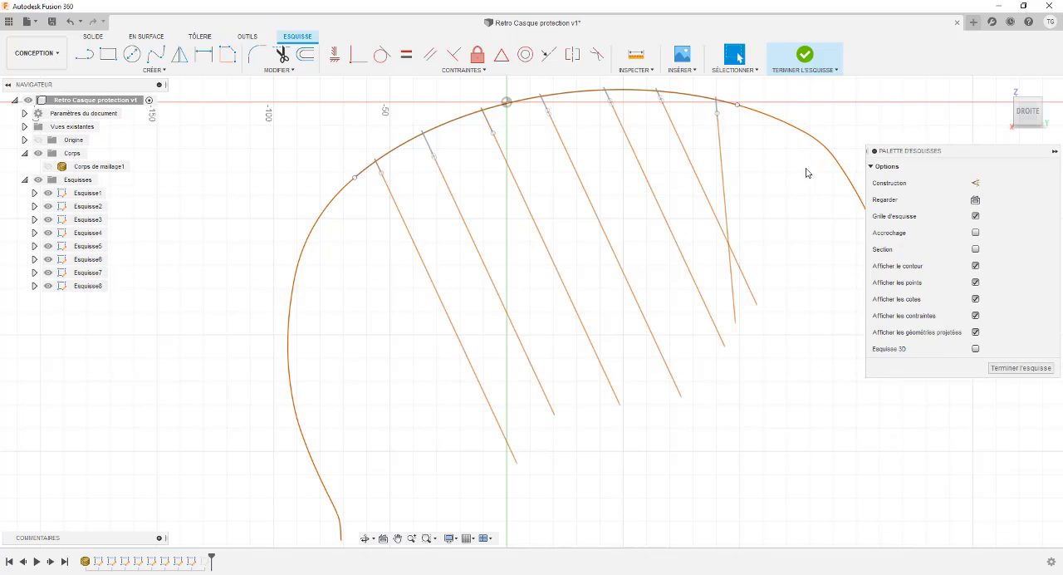
left_click_drag(805, 169, 768, 207, "shift")
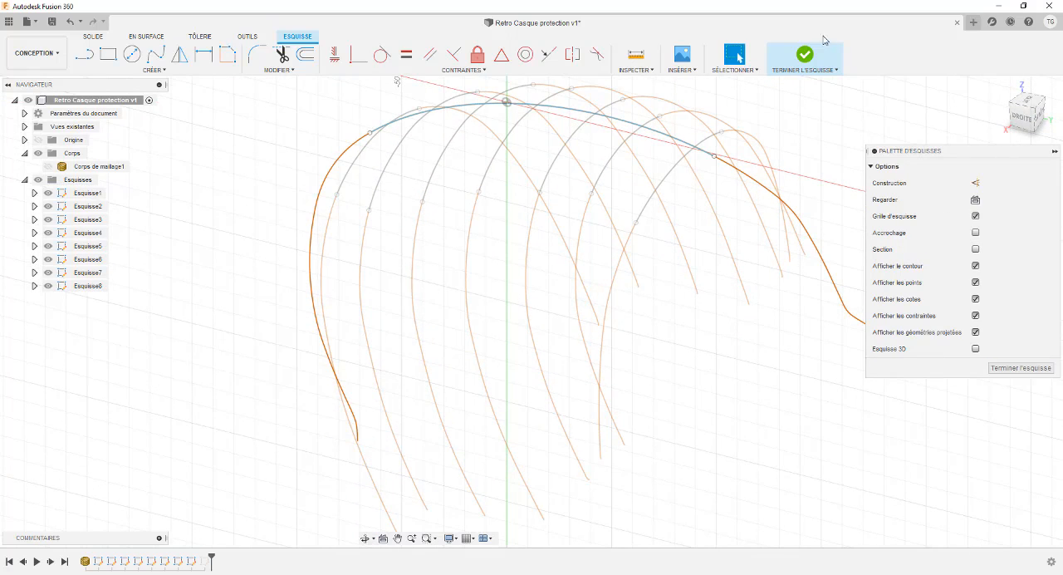
left_click(805, 56)
Step: In Esquisse9, fit a spline to the upper arc of the mesh section with a 0.10 mm tolerance, and finish the sketch
right_click(83, 303)
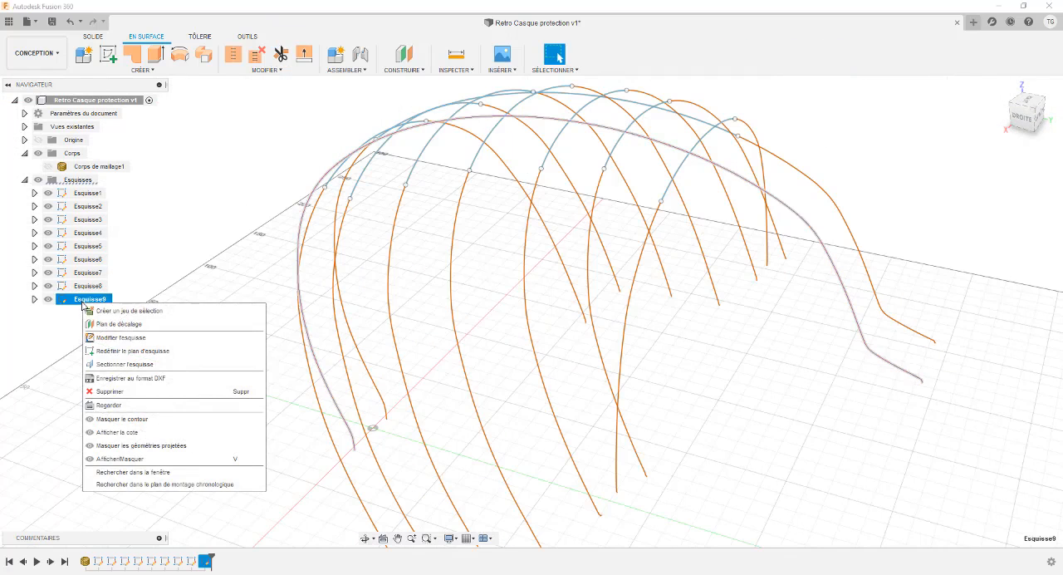
left_click(108, 338)
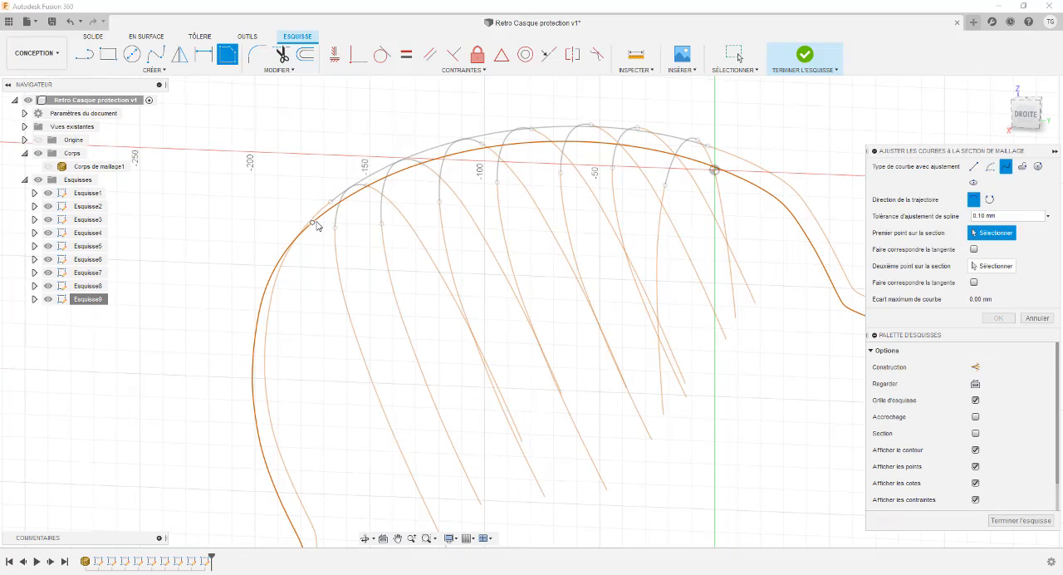
left_click(313, 222)
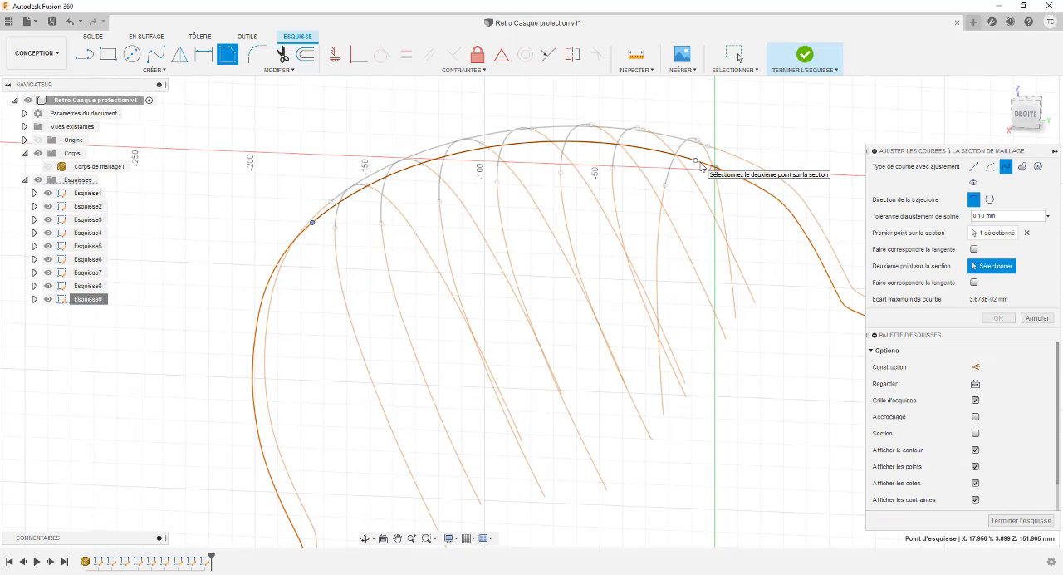
left_click(695, 160)
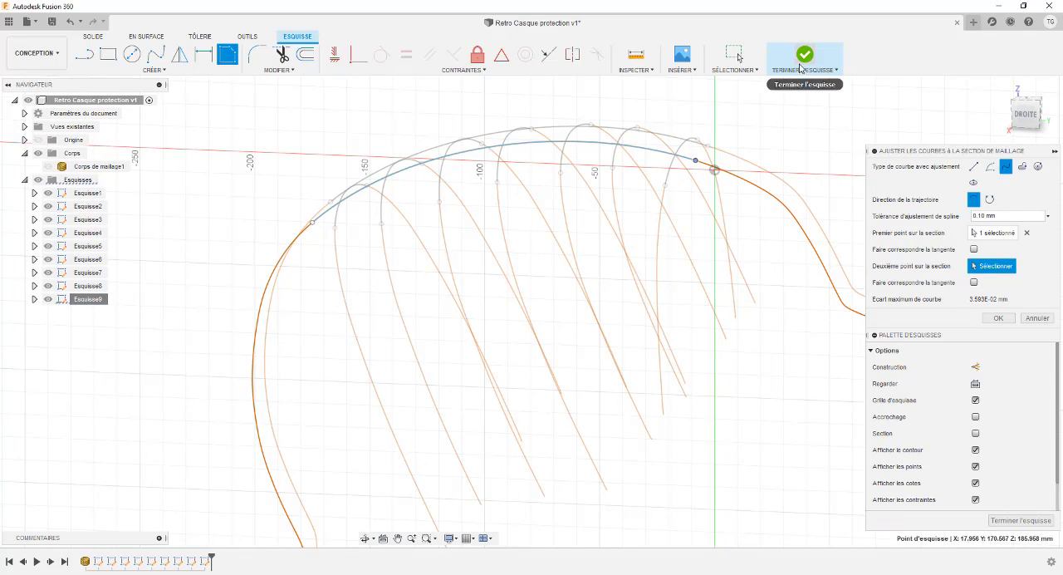
left_click(1013, 521)
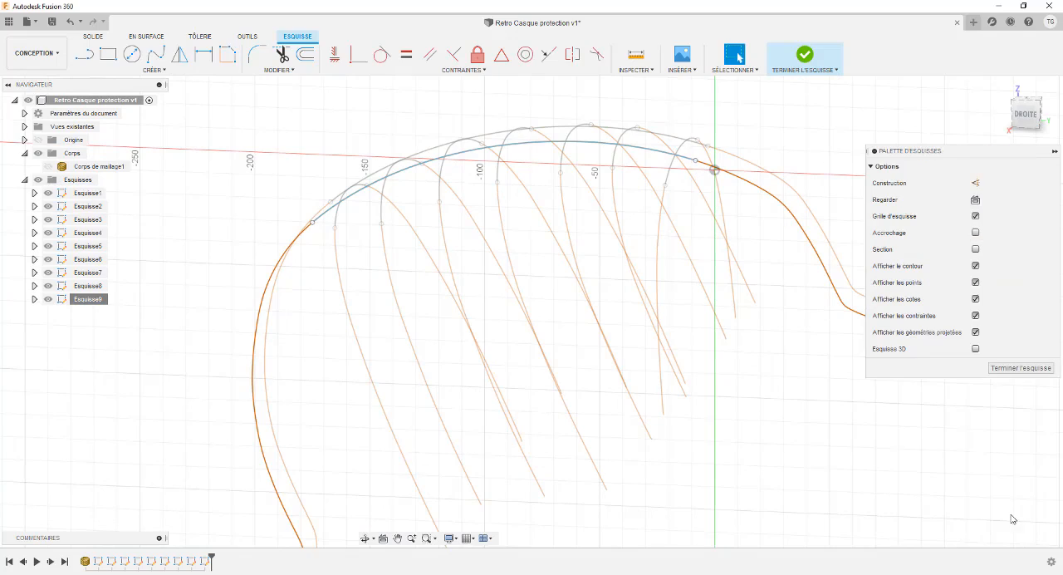
left_click(1001, 366)
Step: Examine how the two lengthwise splines run across the seven cross-section splines
mouse_move(698, 216)
middle_mouse_down("shift")
mouse_move(620, 231)
mouse_move(637, 197)
mouse_move(550, 331)
mouse_move(529, 285)
mouse_move(541, 268)
mouse_move(536, 309)
middle_mouse_up("shift")
scroll(526, 278, "up", 5)
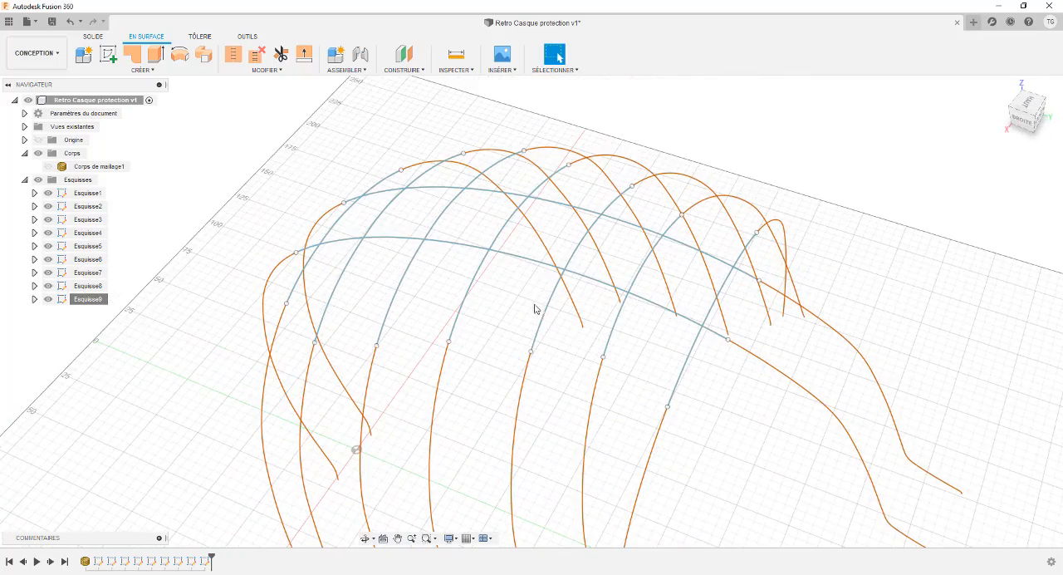
left_click(617, 290)
left_click(631, 224)
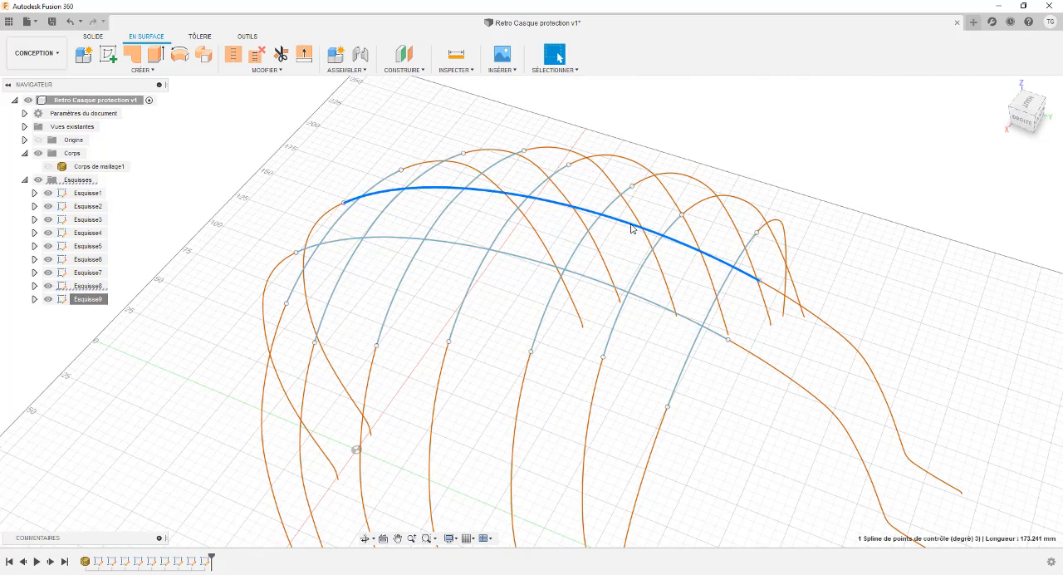
left_click(497, 251)
left_click(461, 211)
middle_click_drag(346, 152, 332, 135, "shift")
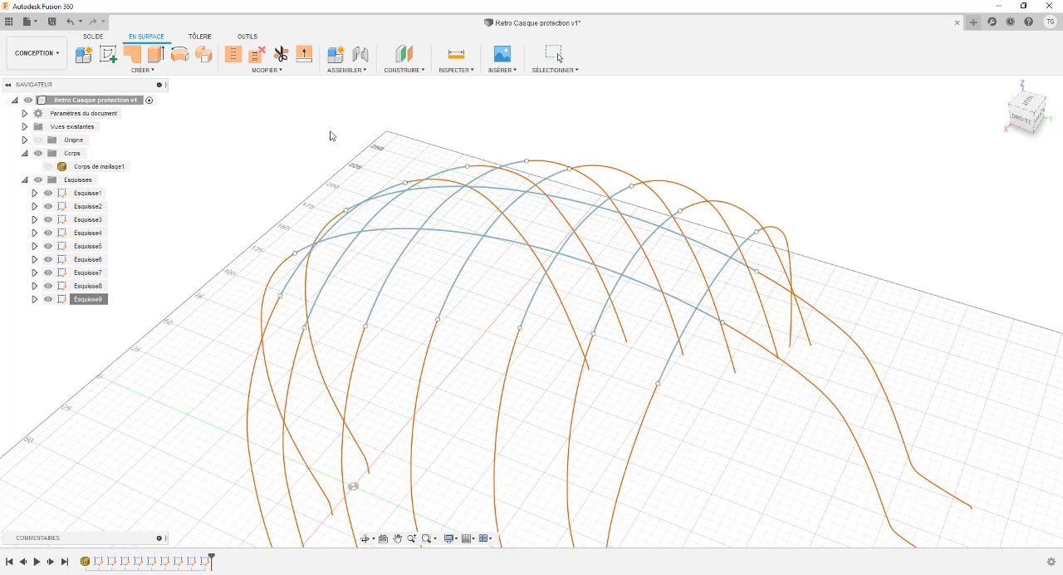
Step: Start a surface loft as a new body and select the seven cross-section splines in order as its contours
left_click(151, 71)
left_click(133, 158)
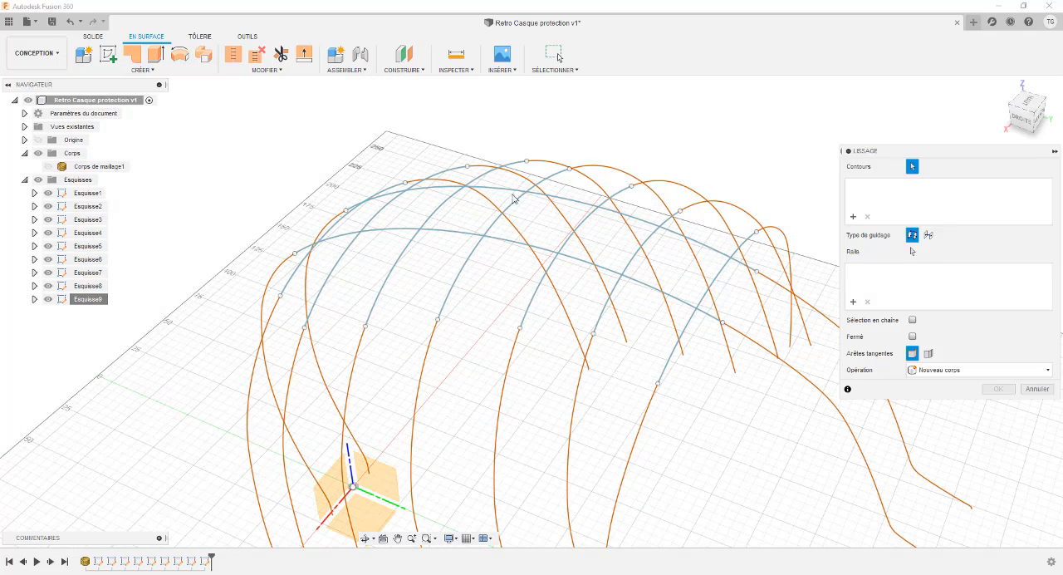
left_click(347, 212)
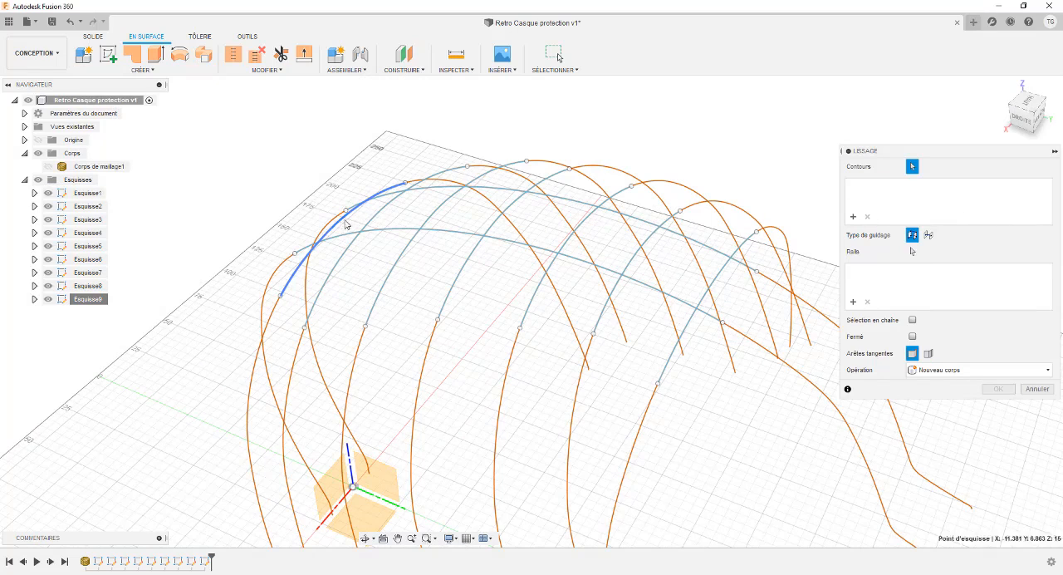
left_click(372, 219)
left_click(371, 219)
left_click(444, 221)
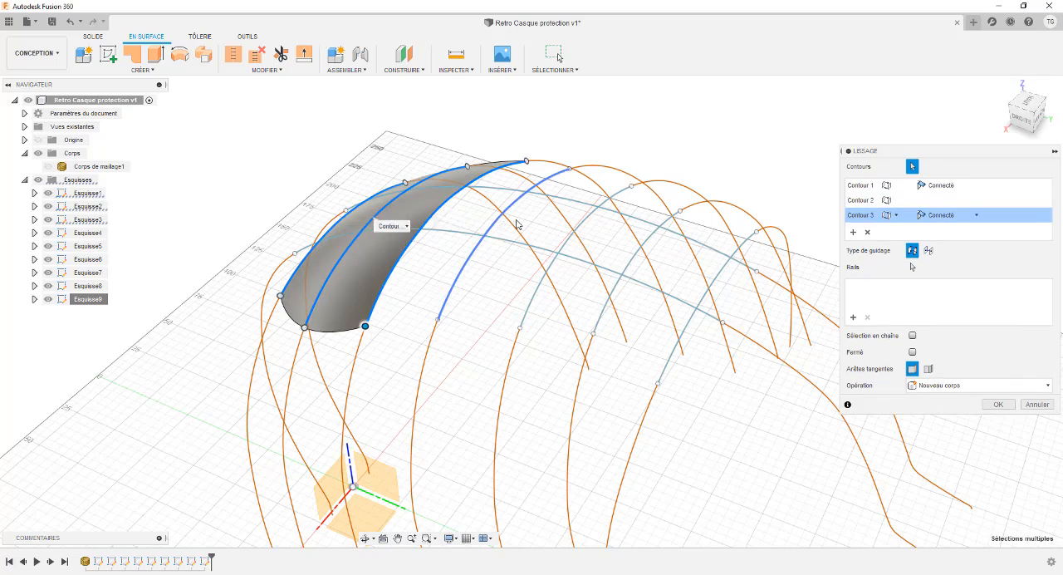
left_click(518, 230)
left_click(579, 239)
left_click(641, 252)
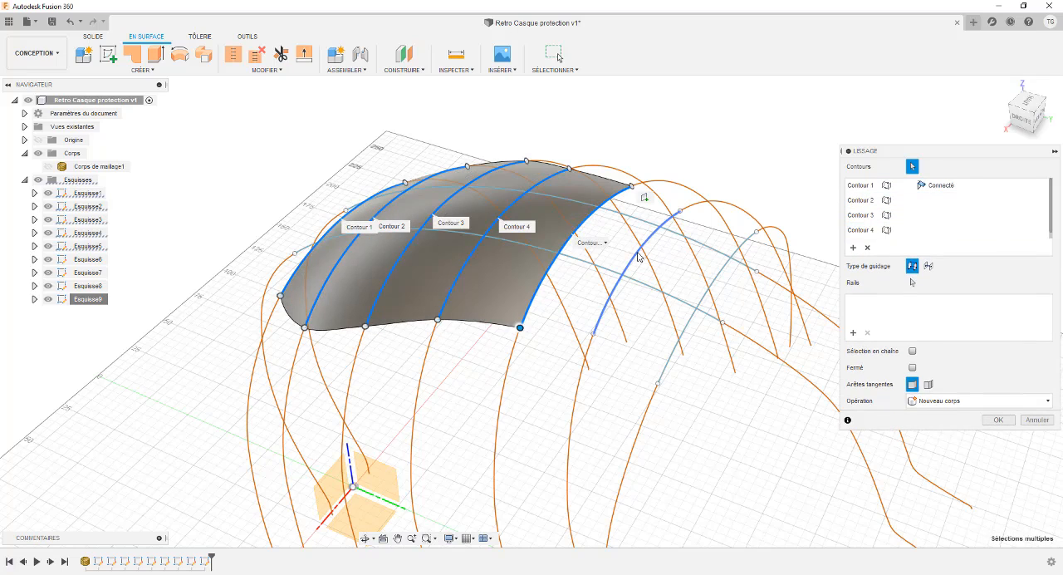
left_click(708, 283)
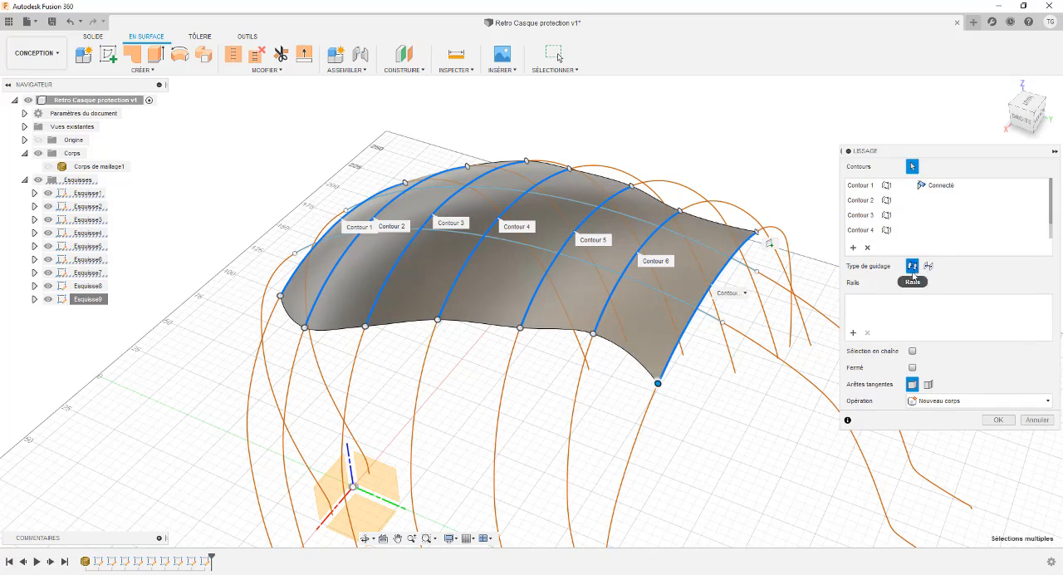
Step: Try to use the lengthwise spline of Esquisse9 as a guide rail for the loft, and examine its crossings with the contours
left_click(912, 282)
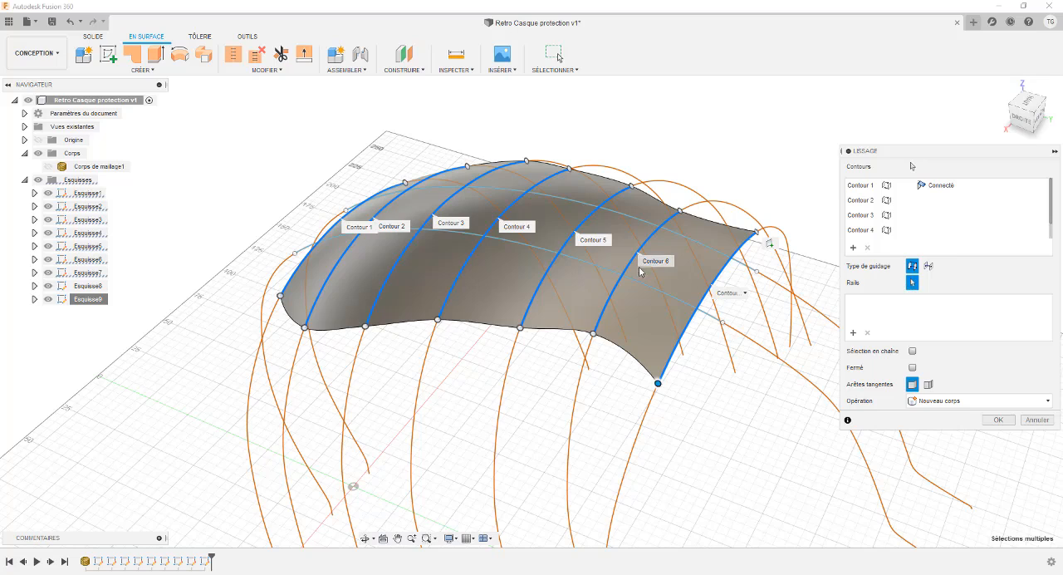
left_click(656, 288)
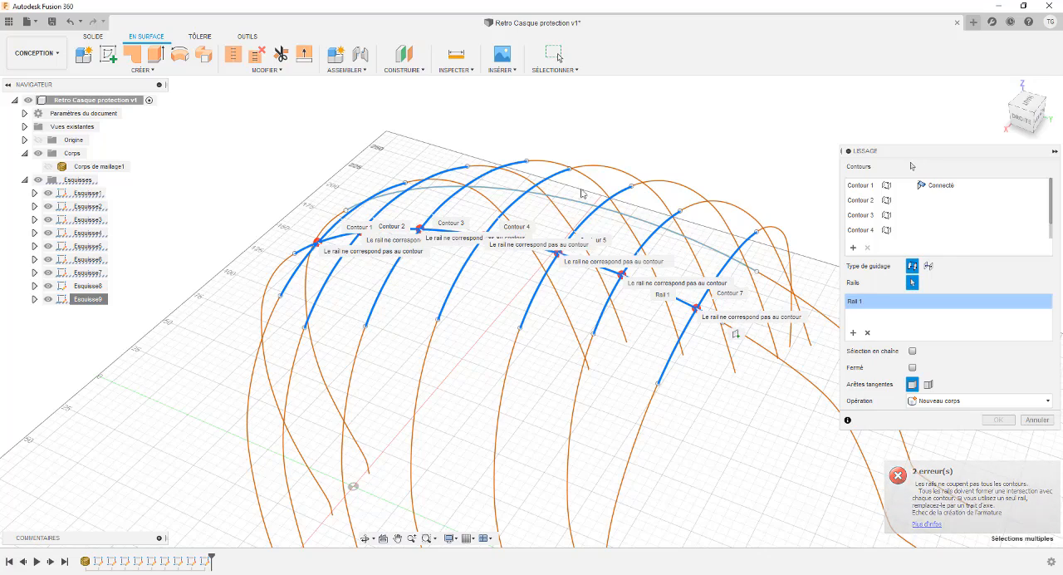
middle_click_drag(555, 172, 436, 224, "shift")
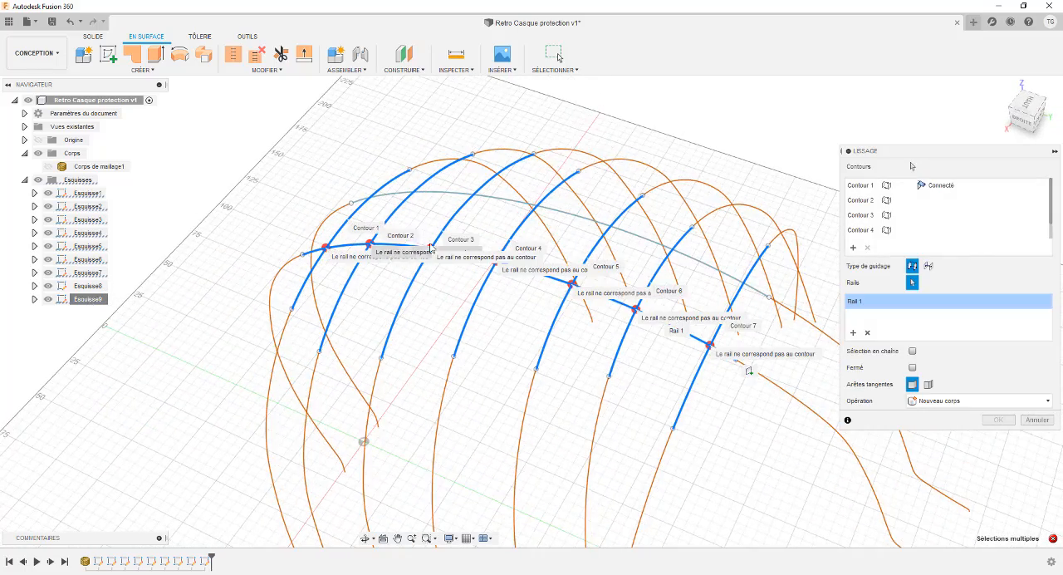
scroll(424, 248, "up", 2)
scroll(432, 240, "up", 2)
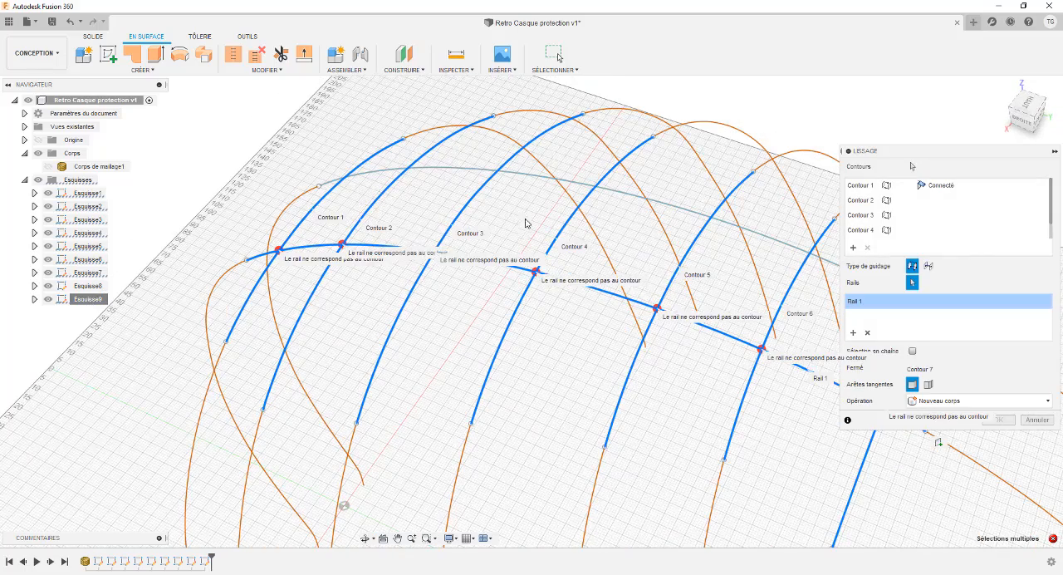
scroll(534, 211, "down", 2)
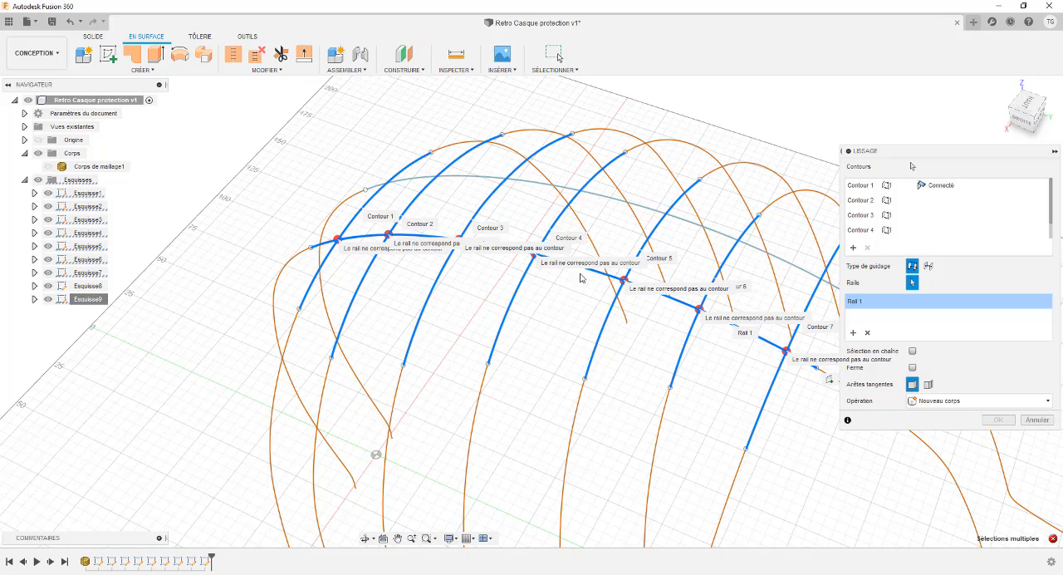
Step: Try to add the lengthwise spline of Esquisse8 as a second guide rail for the surface loft
scroll(484, 214, "up", 2)
scroll(478, 218, "up", 1)
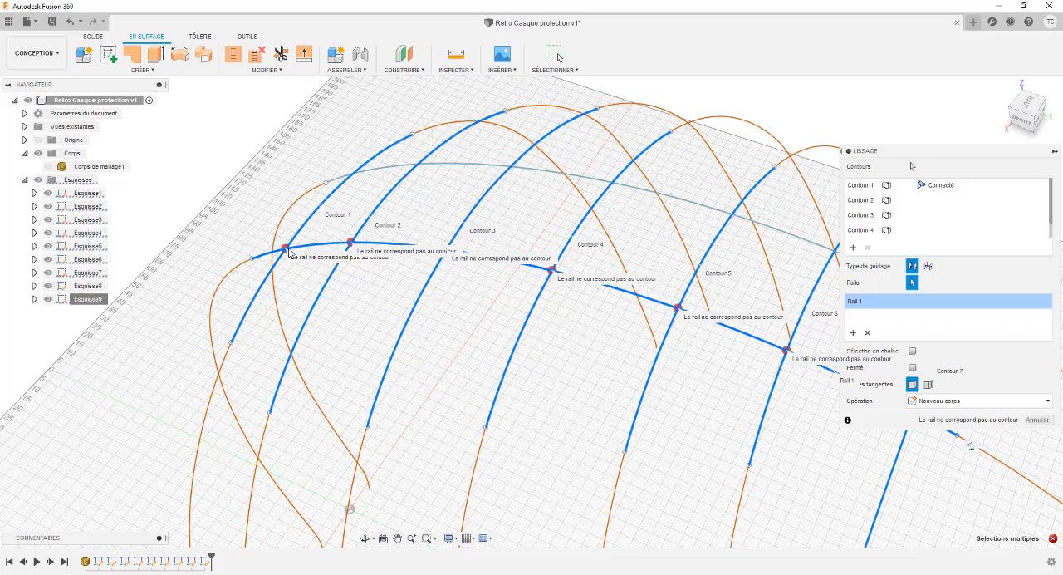
middle_click_drag(285, 212, 297, 210, "shift")
scroll(328, 220, "up", 3)
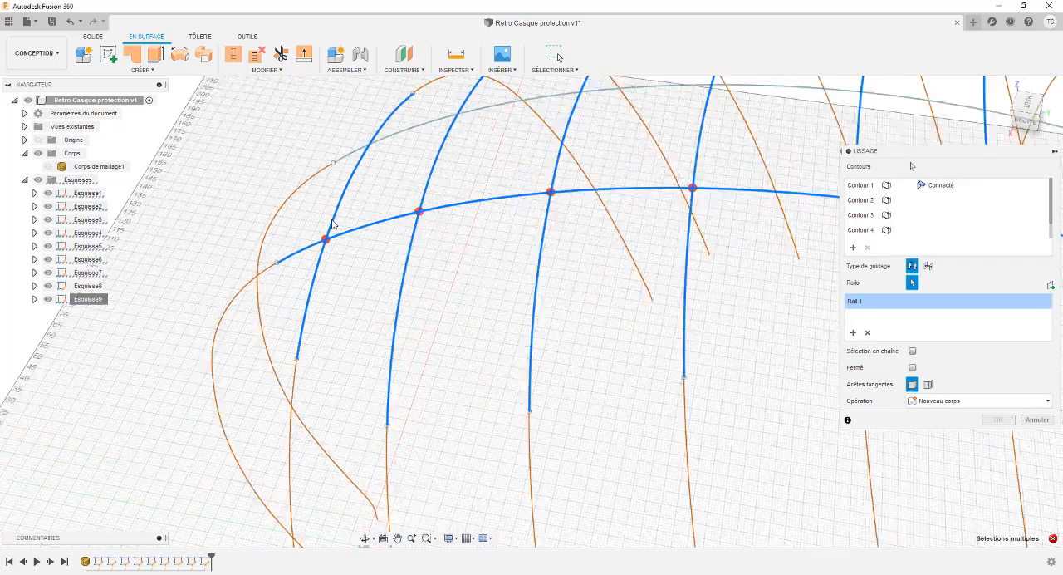
scroll(313, 239, "down", 2)
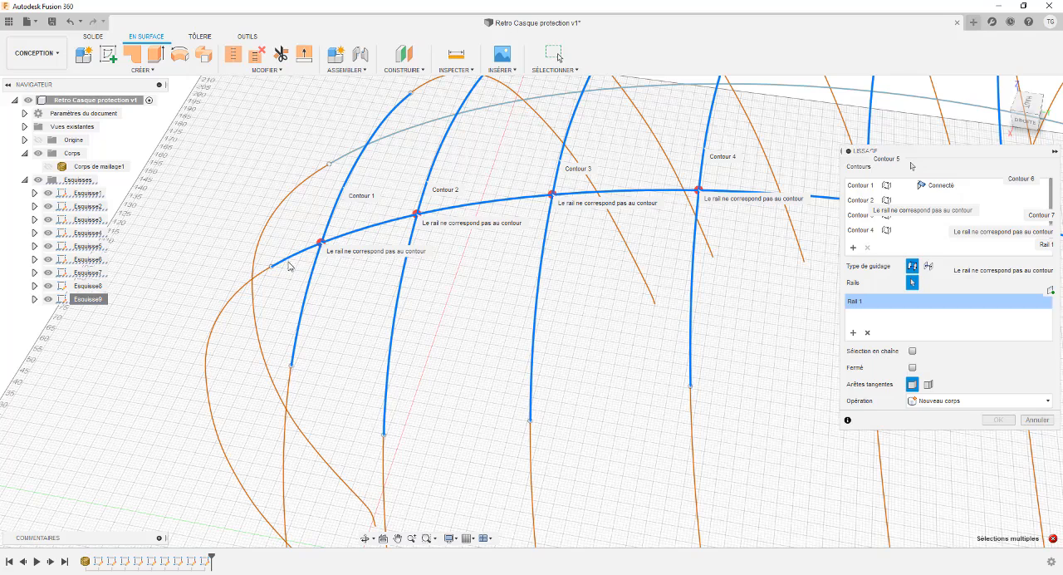
scroll(593, 240, "down", 5)
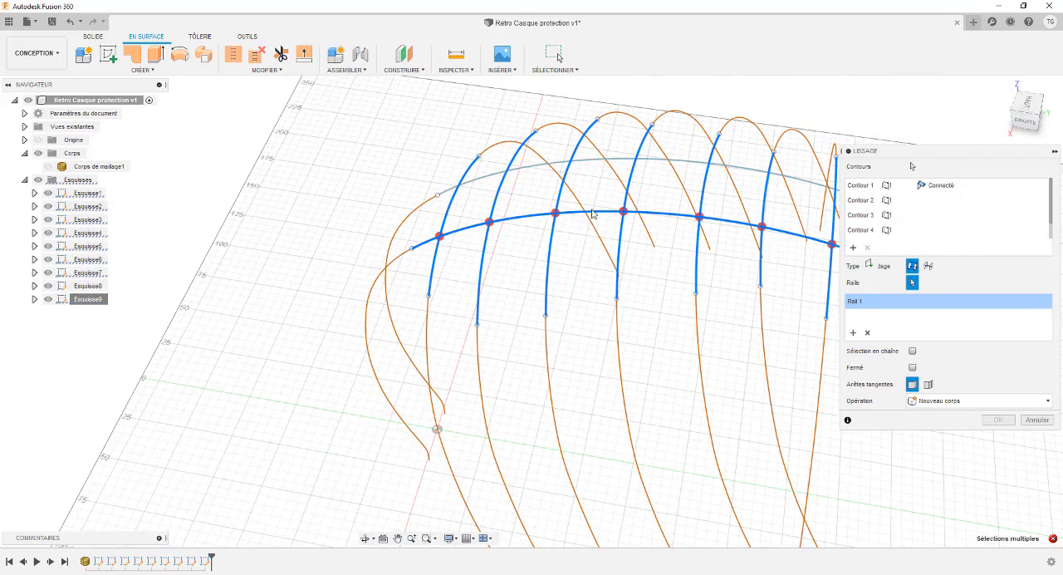
left_click(598, 159)
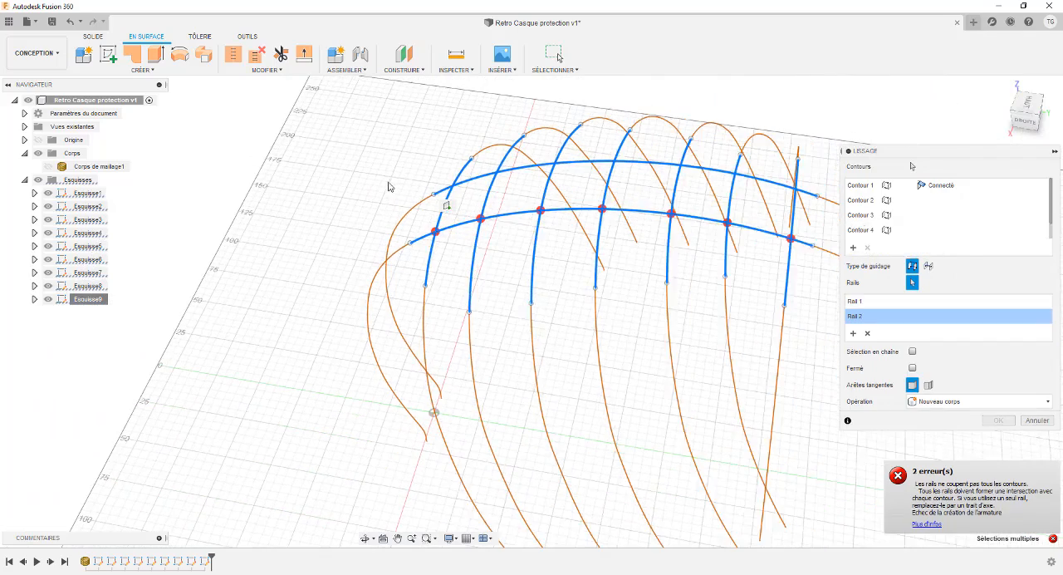
Step: Examine the crossings between the two rails and the loft contours up close, and cancel the loft
scroll(398, 216, "up", 5)
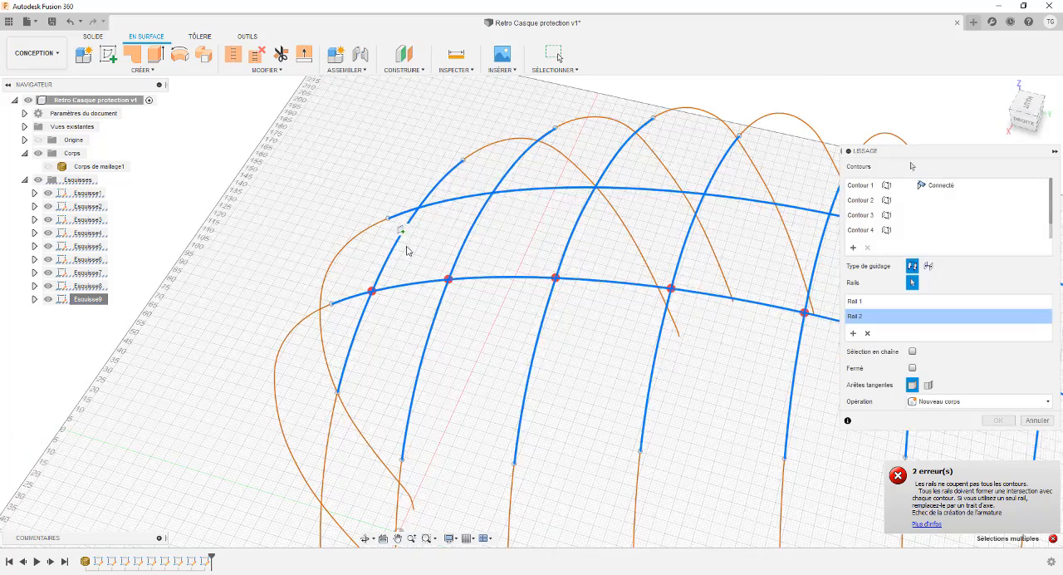
scroll(408, 251, "up", 2)
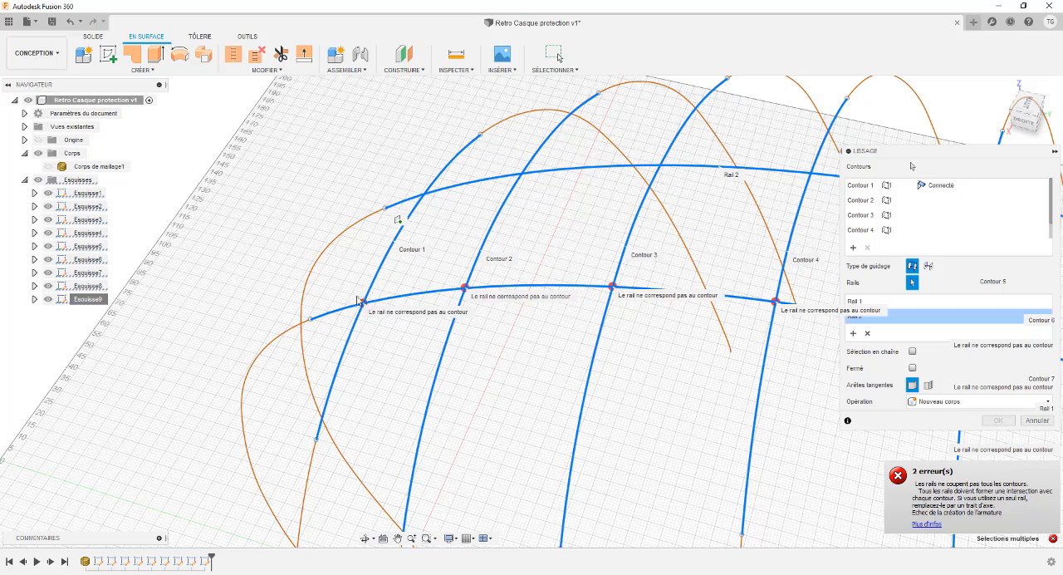
scroll(362, 307, "up", 4)
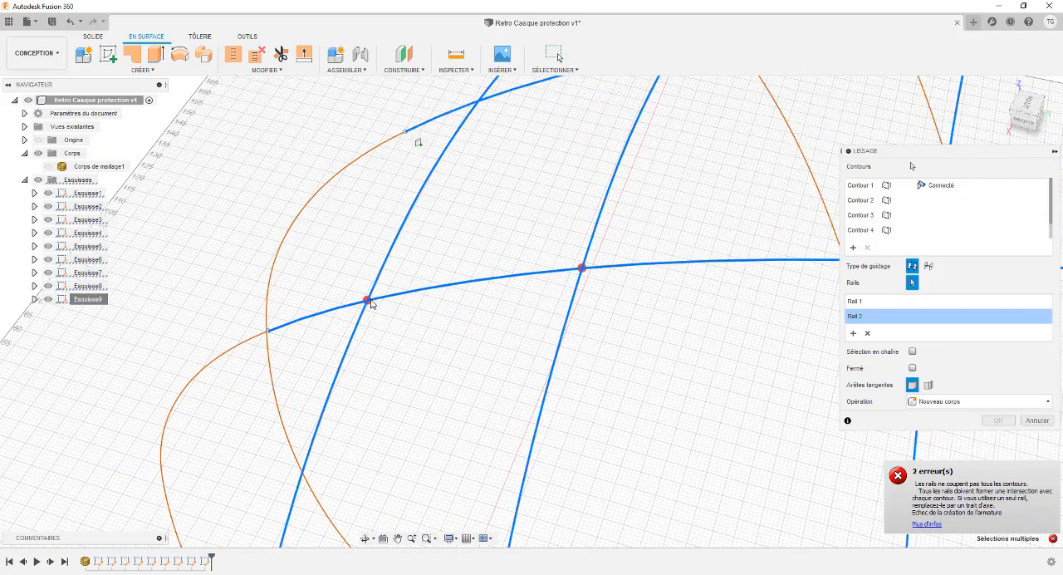
scroll(368, 303, "up", 2)
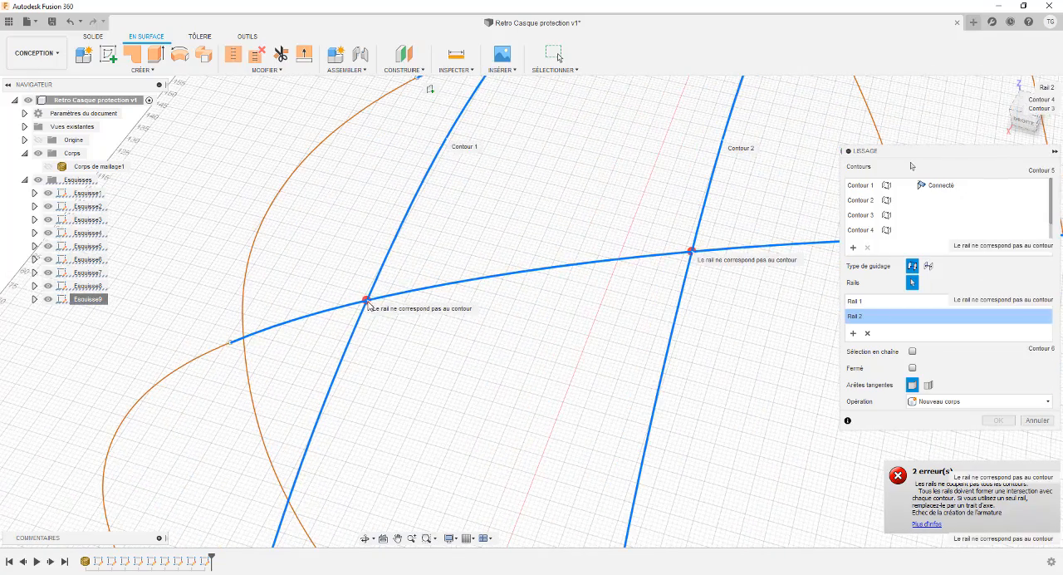
scroll(370, 304, "down", 5)
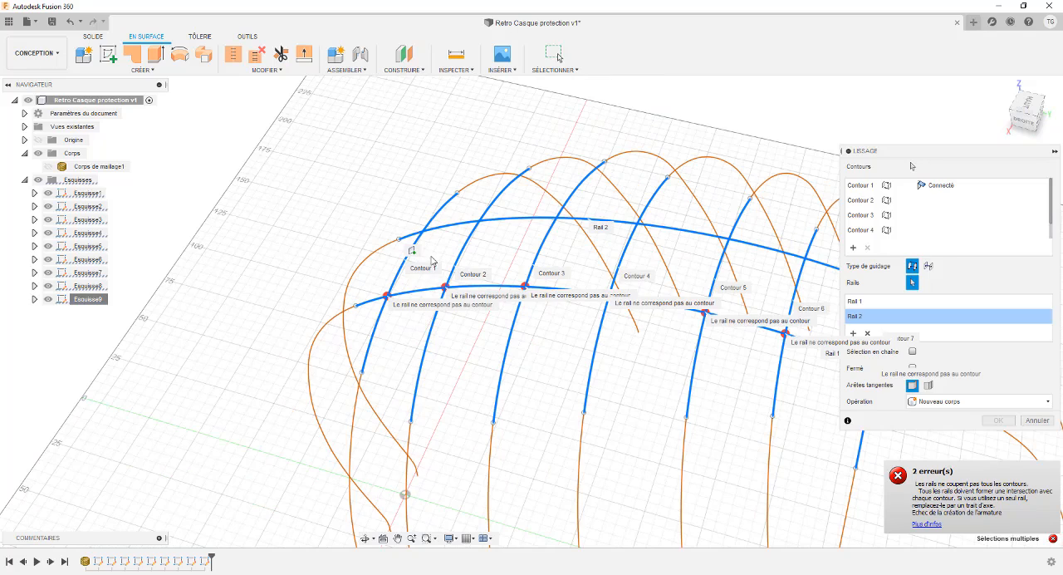
scroll(432, 260, "up", 3)
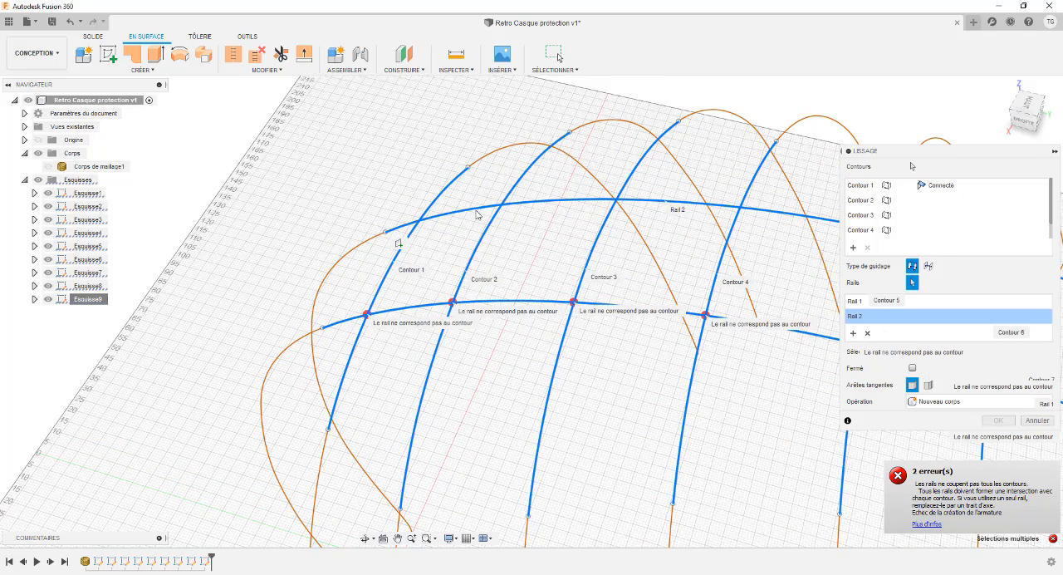
scroll(377, 260, "down", 2)
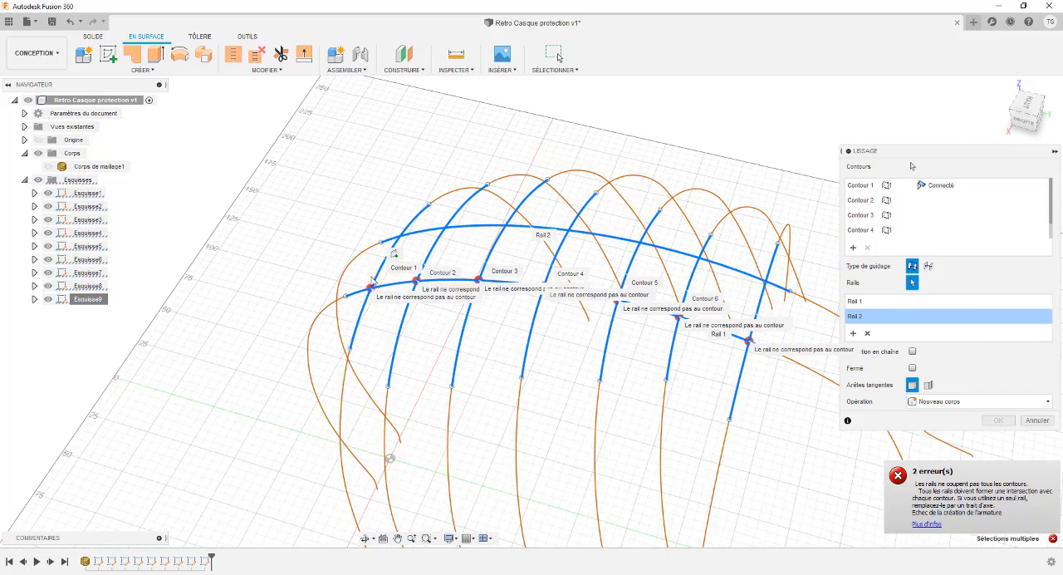
scroll(374, 280, "up", 2)
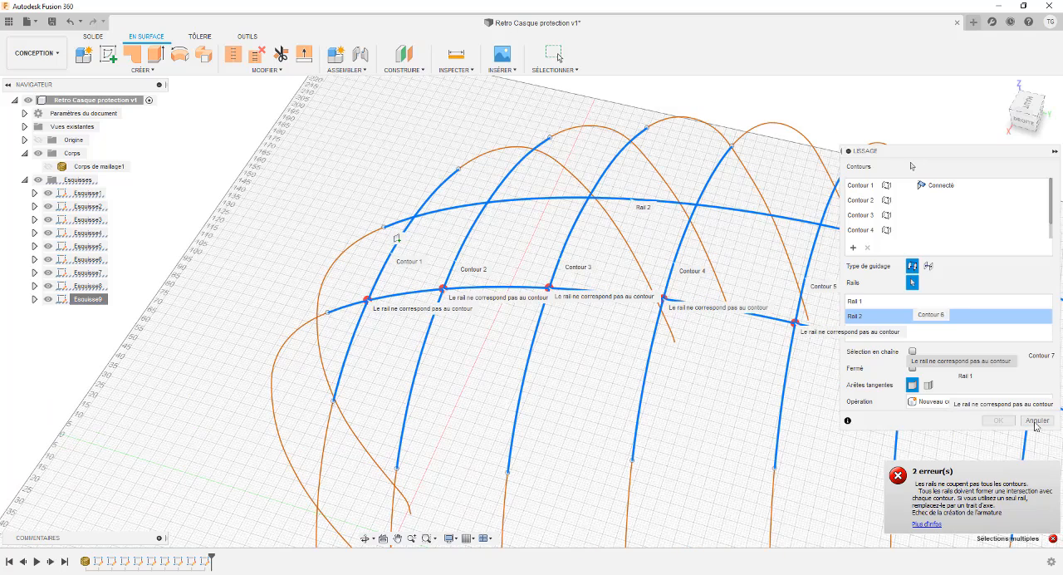
key("Escape")
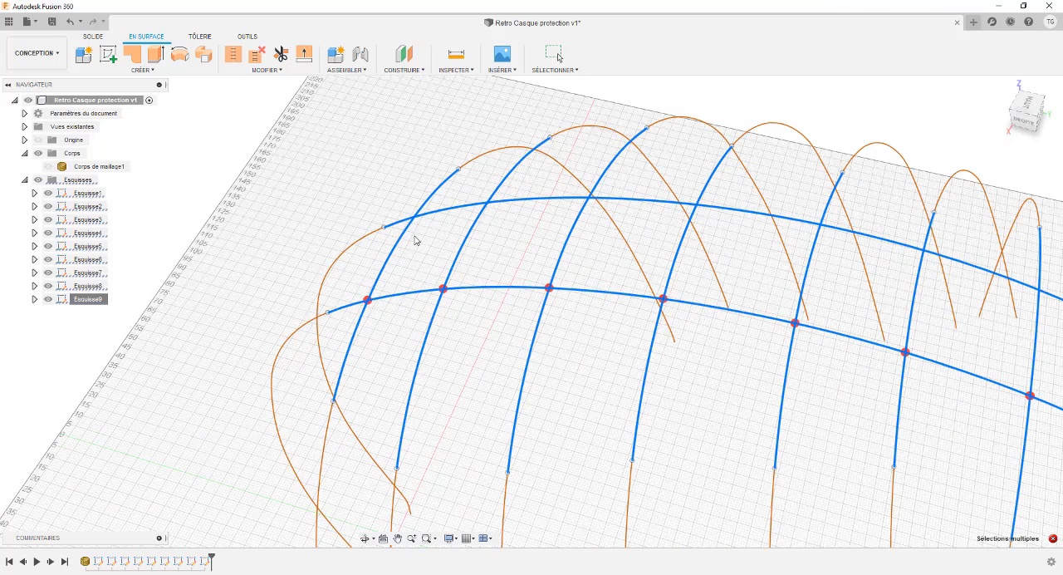
Step: Compare the two lengthwise splines with the first cross-section spline to check whether they actually meet
scroll(340, 201, "down", 3)
middle_click_drag(338, 193, 335, 216, "shift")
scroll(343, 194, "up", 1)
scroll(344, 198, "up", 2)
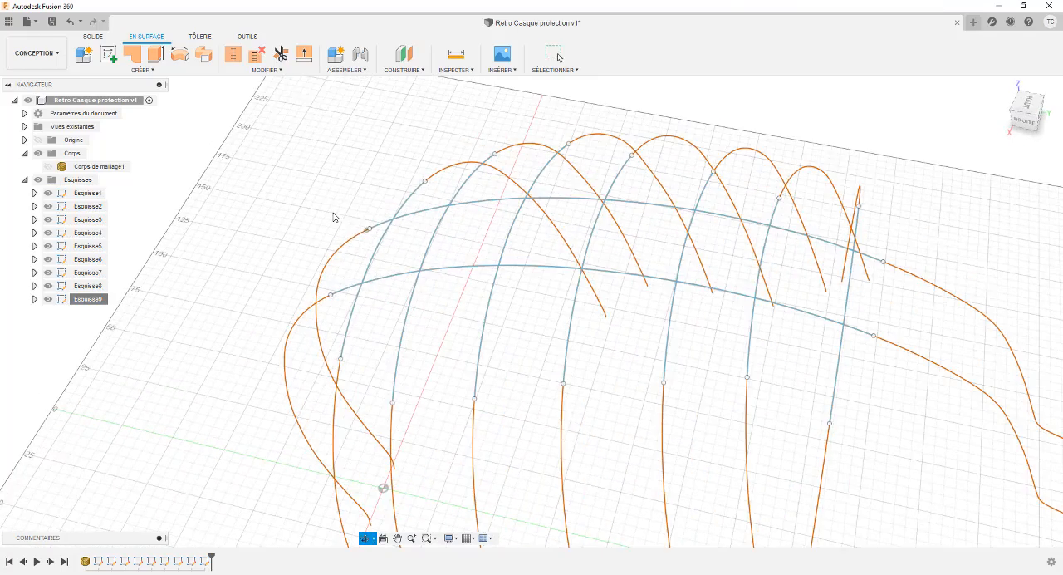
left_click(390, 282)
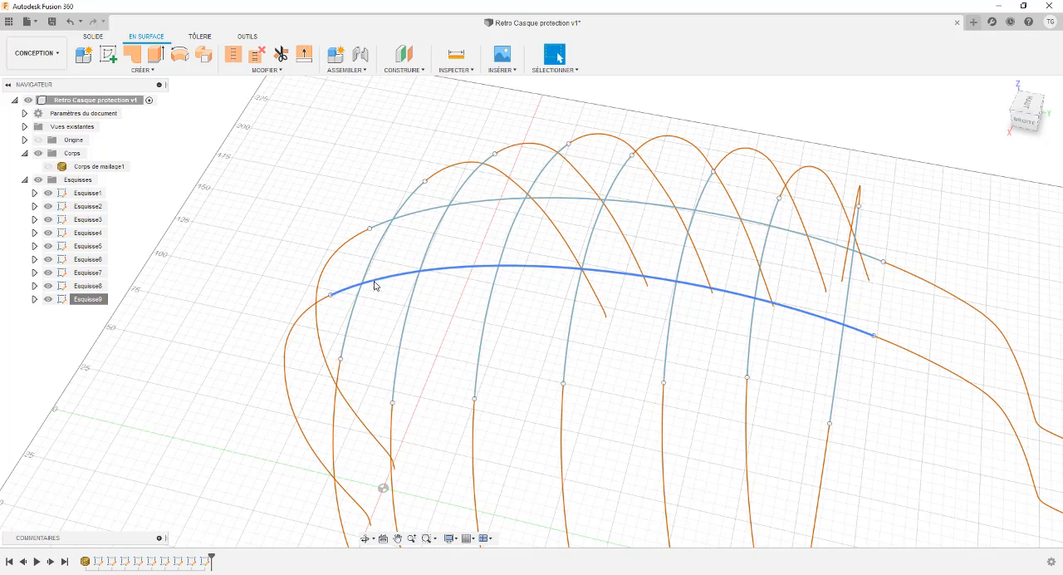
left_click(348, 290)
left_click(379, 227)
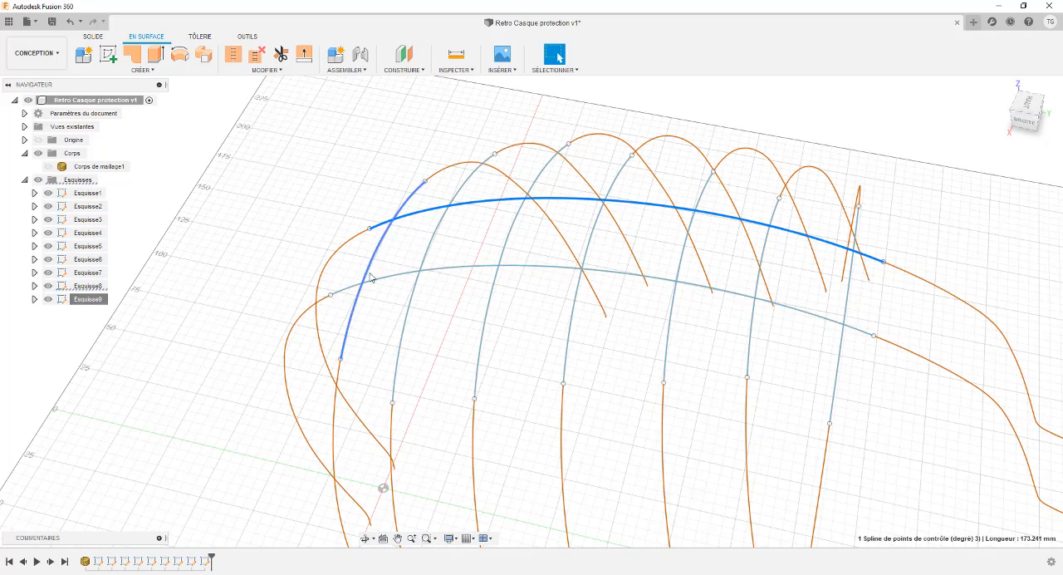
left_click(348, 289)
left_click(383, 223)
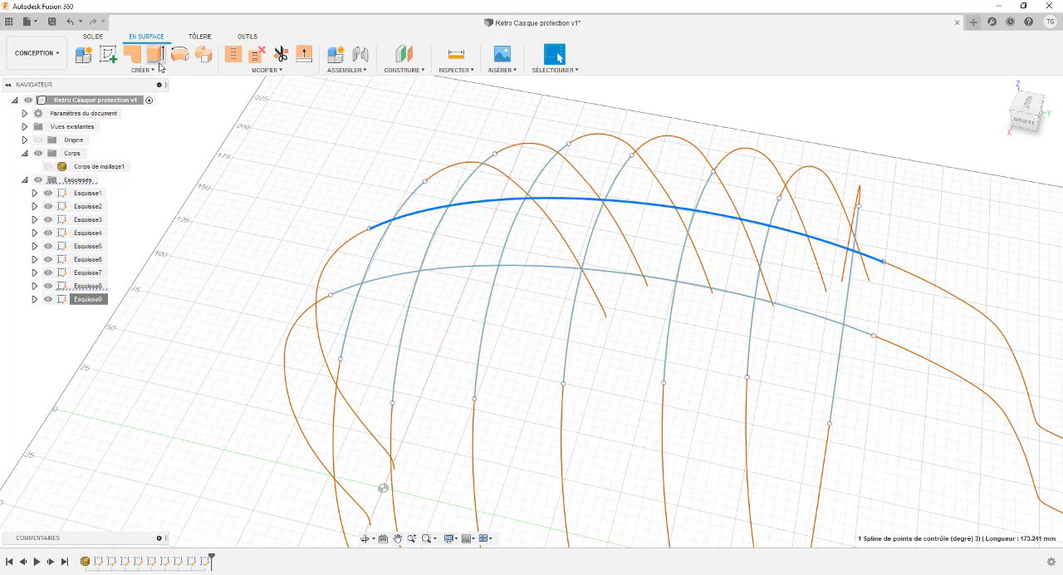
left_click(329, 206)
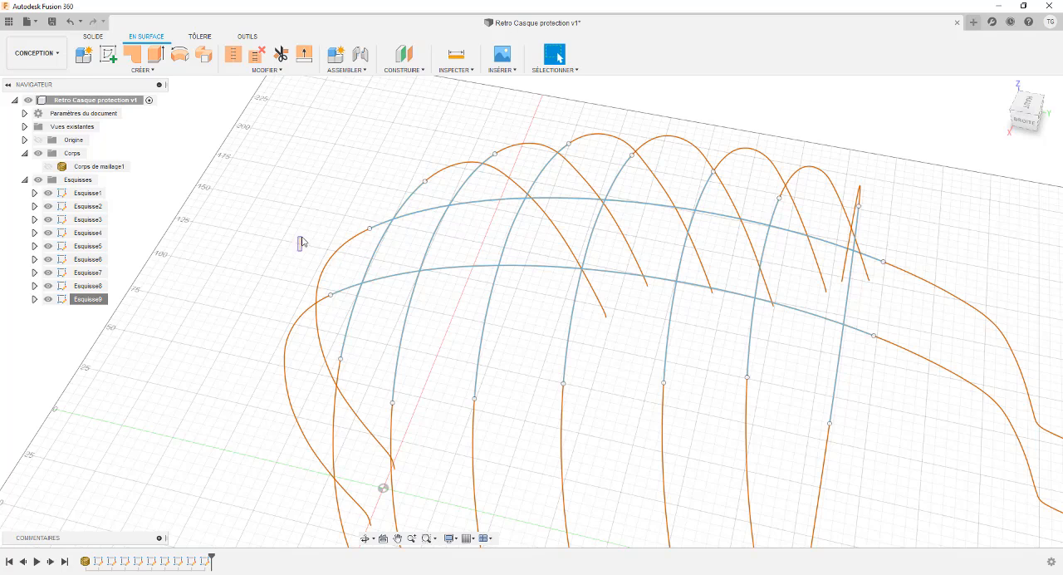
mouse_move(301, 241)
middle_mouse_down("shift")
mouse_move(306, 213)
mouse_move(349, 261)
middle_mouse_up("shift")
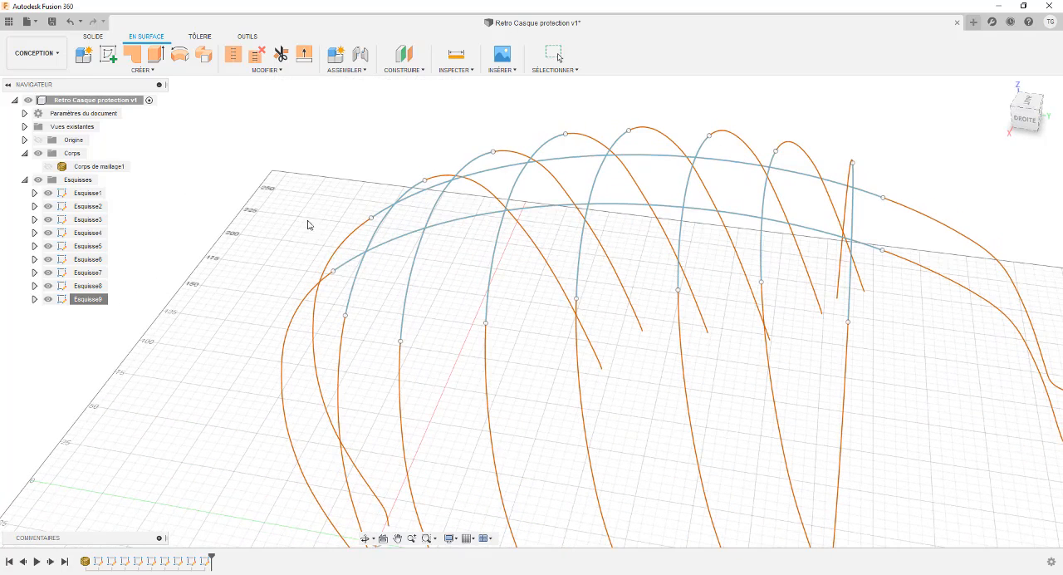
left_click(353, 265)
Step: Open Esquisse8 for editing and select its lengthwise spline
left_click(89, 286)
right_click(92, 288)
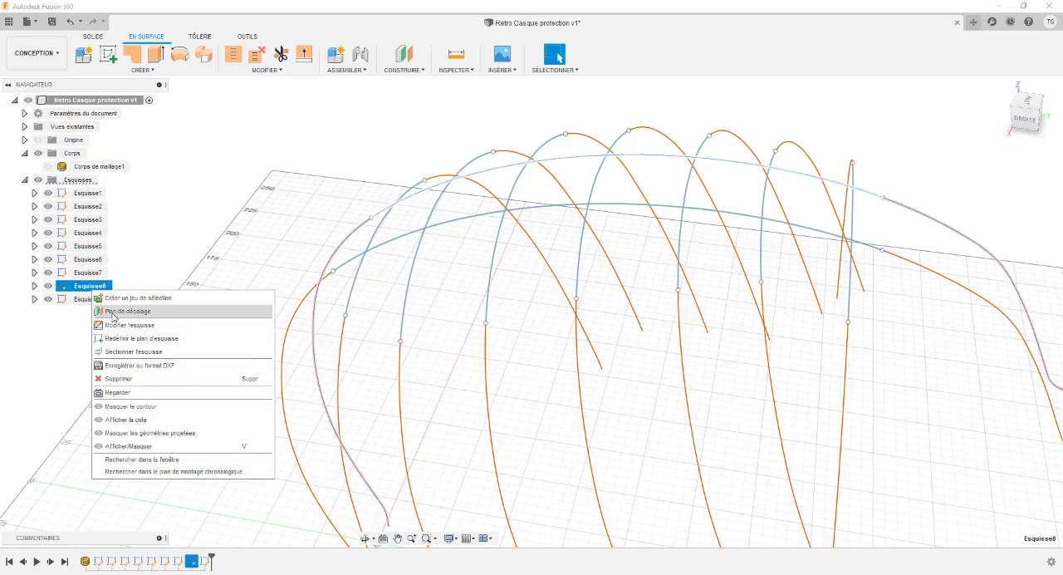
left_click(163, 312)
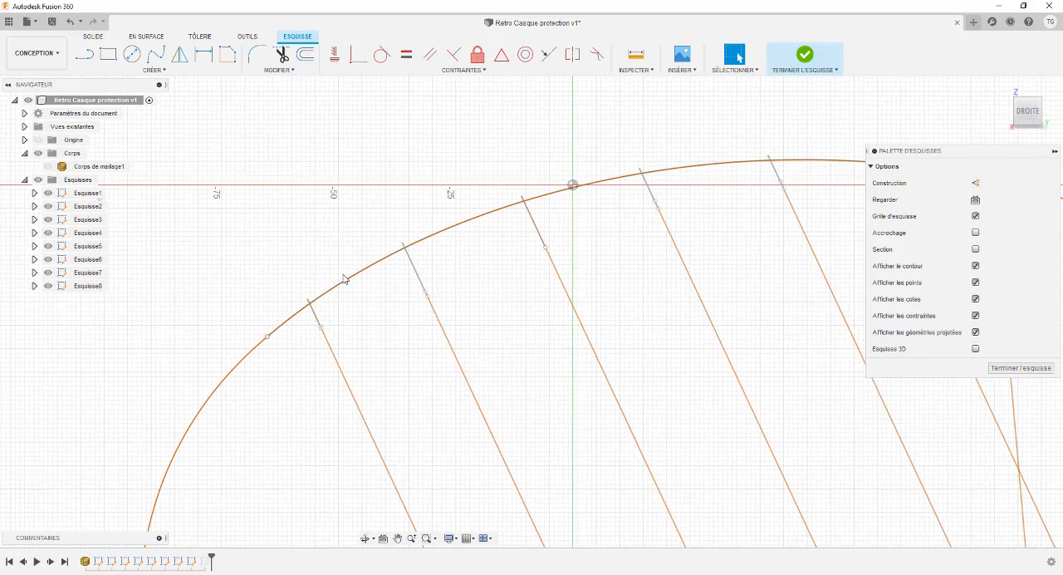
left_click(353, 272)
Step: Examine from several angles how the spline of Esquisse8 passes the cross-section curves
scroll(353, 265, "down", 3)
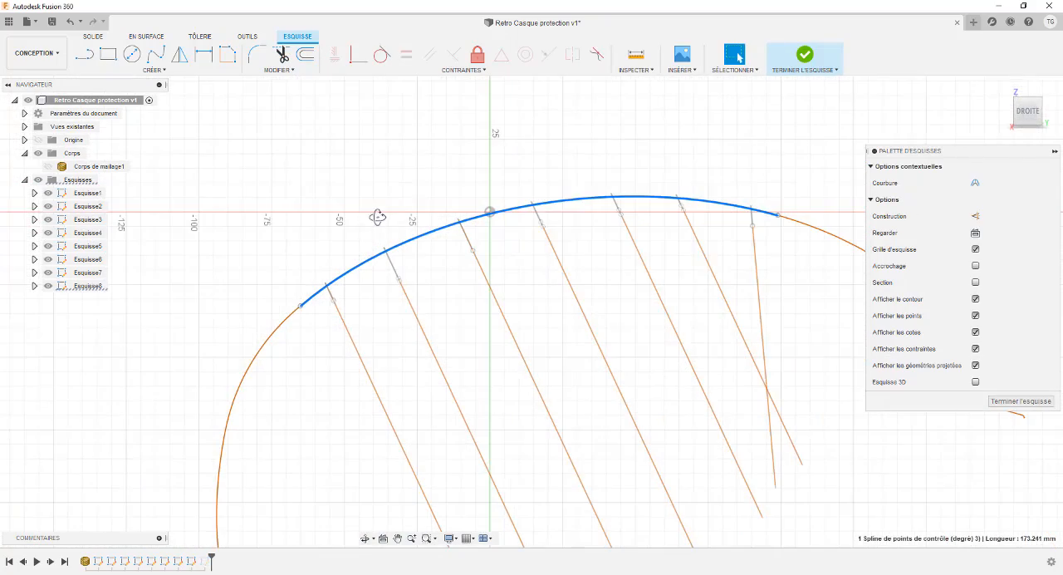
mouse_move(378, 218)
middle_mouse_down("shift")
mouse_move(364, 222)
mouse_move(374, 221)
middle_mouse_up("shift")
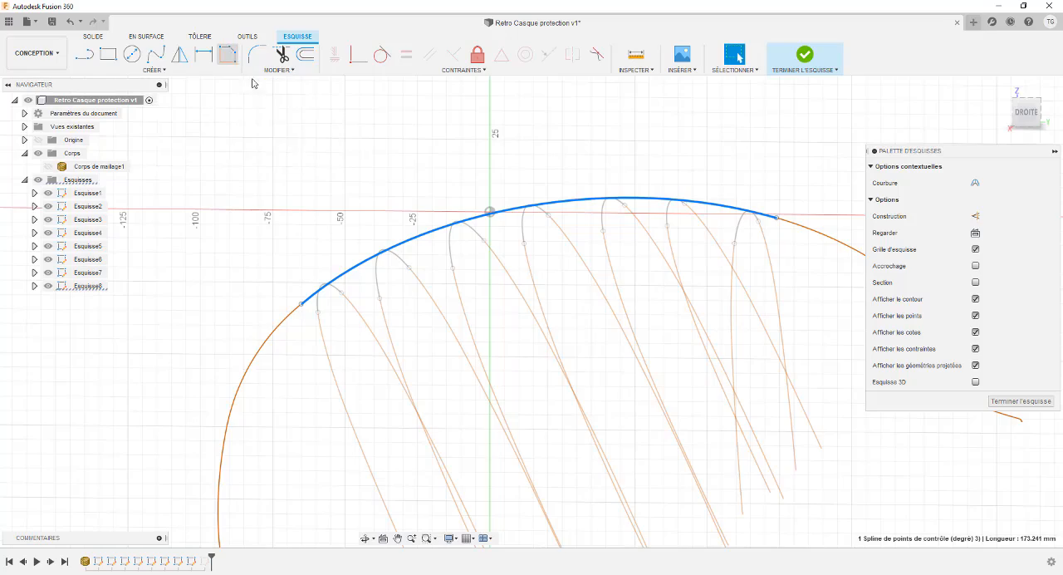
mouse_move(366, 197)
middle_mouse_down("shift")
mouse_move(360, 224)
mouse_move(374, 216)
middle_mouse_up("shift")
scroll(378, 233, "up", 3)
scroll(378, 233, "down", 5)
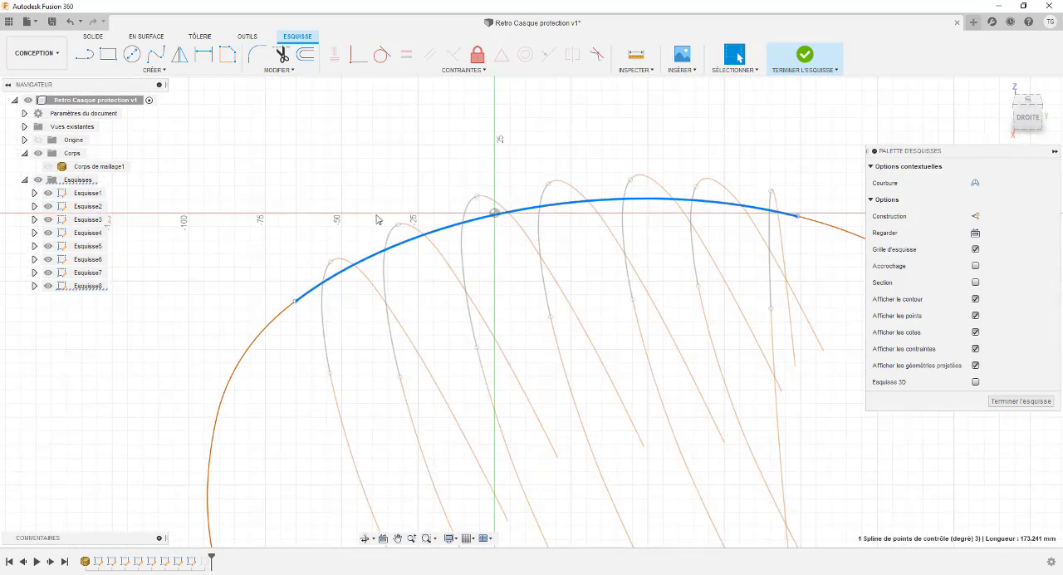
scroll(320, 197, "up", 4)
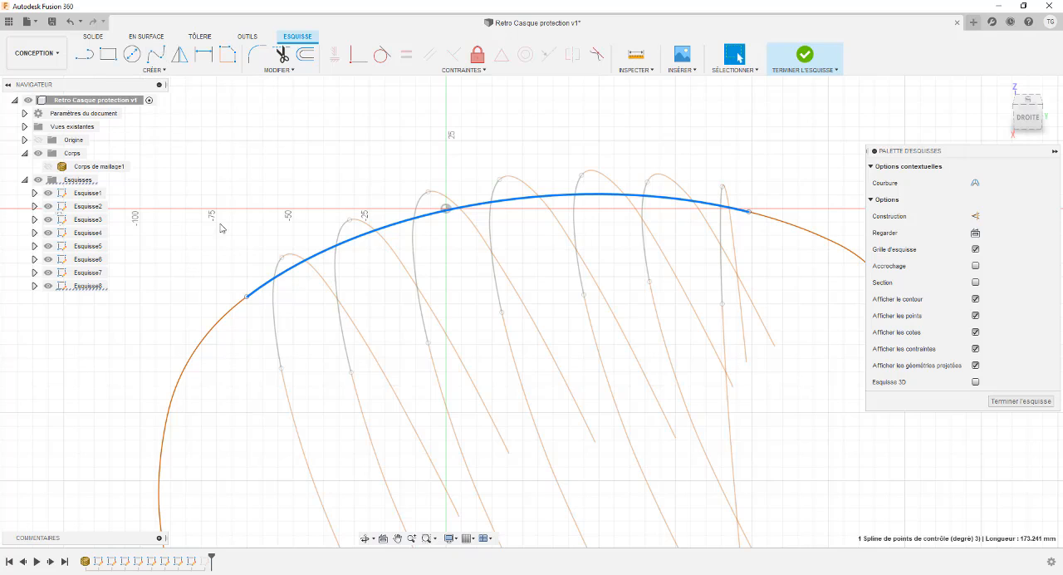
mouse_move(322, 217)
middle_mouse_down("shift")
mouse_move(292, 225)
mouse_move(331, 235)
middle_mouse_up("shift")
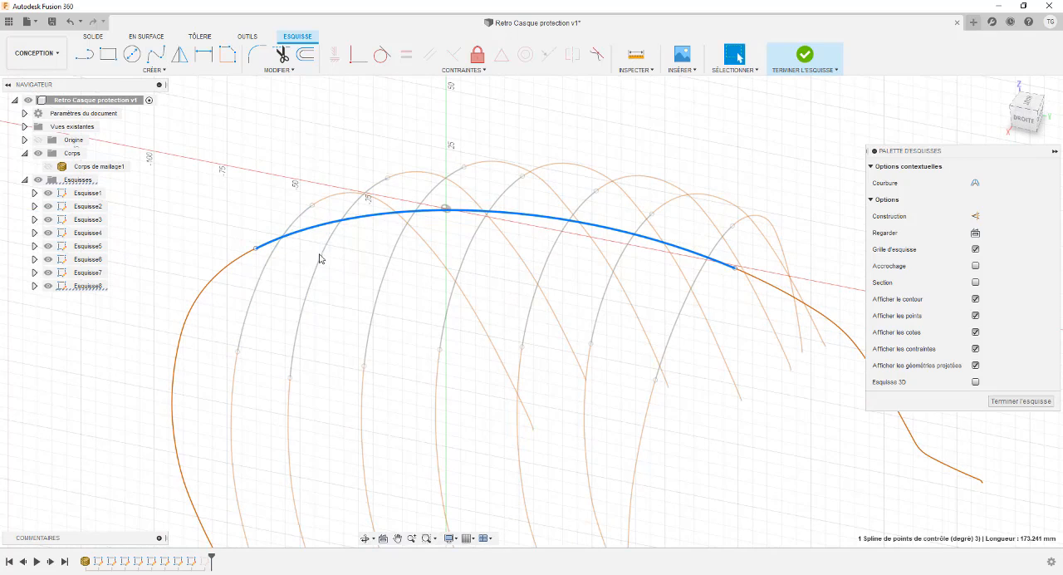
Step: Inspect the individual cross-section splines and where each one meets the plane of the lengthwise spline
left_click(321, 254)
left_click(383, 254)
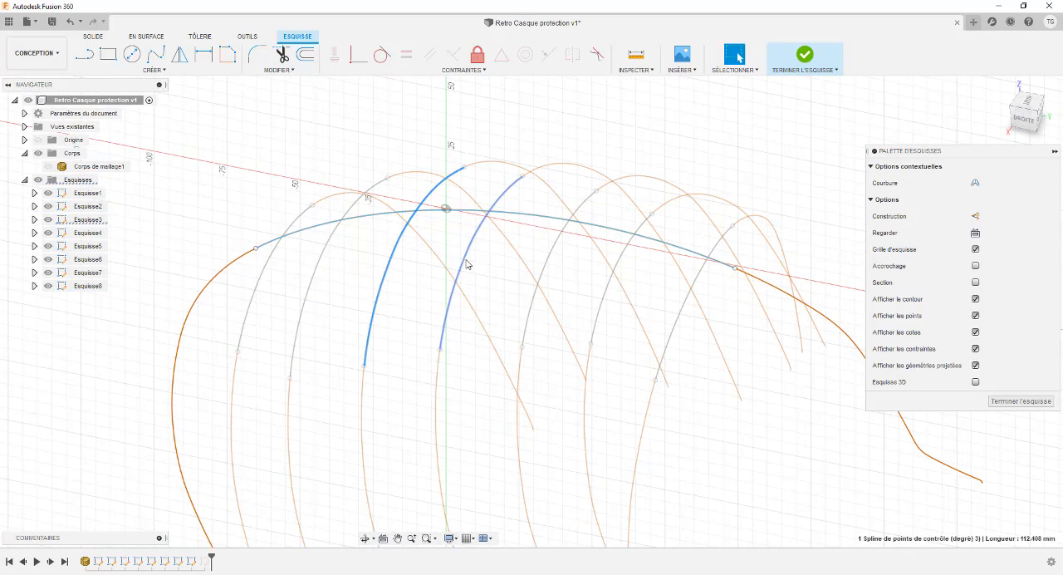
left_click(469, 263)
left_click(545, 268)
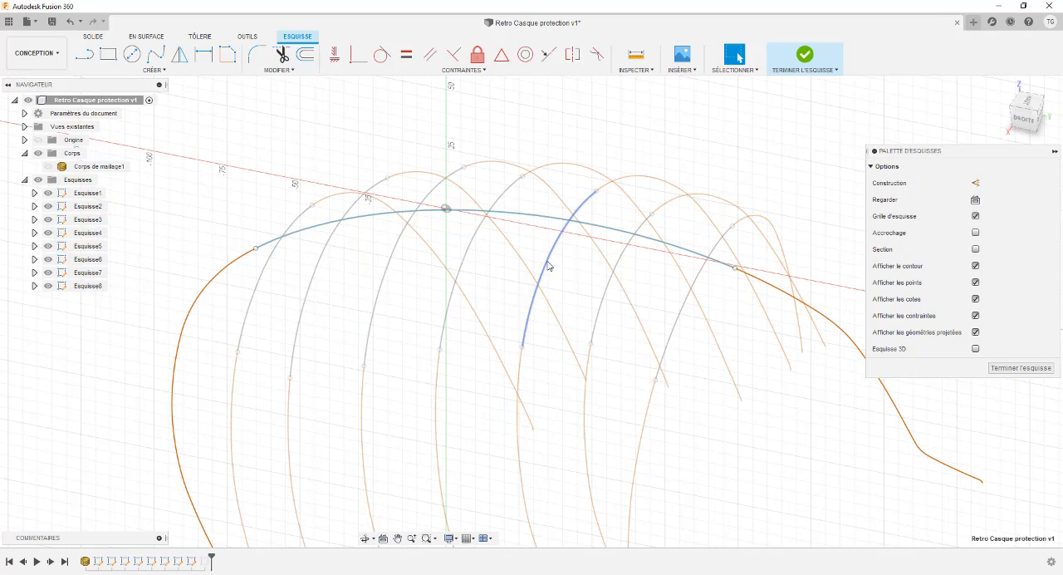
key("Escape")
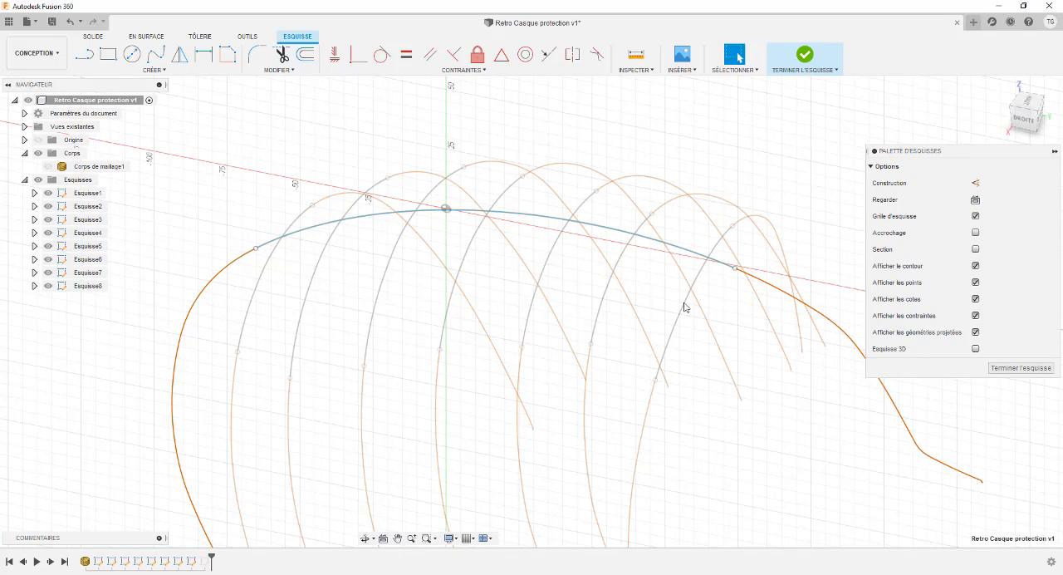
mouse_move(423, 162)
middle_mouse_down("shift")
mouse_move(434, 138)
mouse_move(428, 156)
middle_mouse_up("shift")
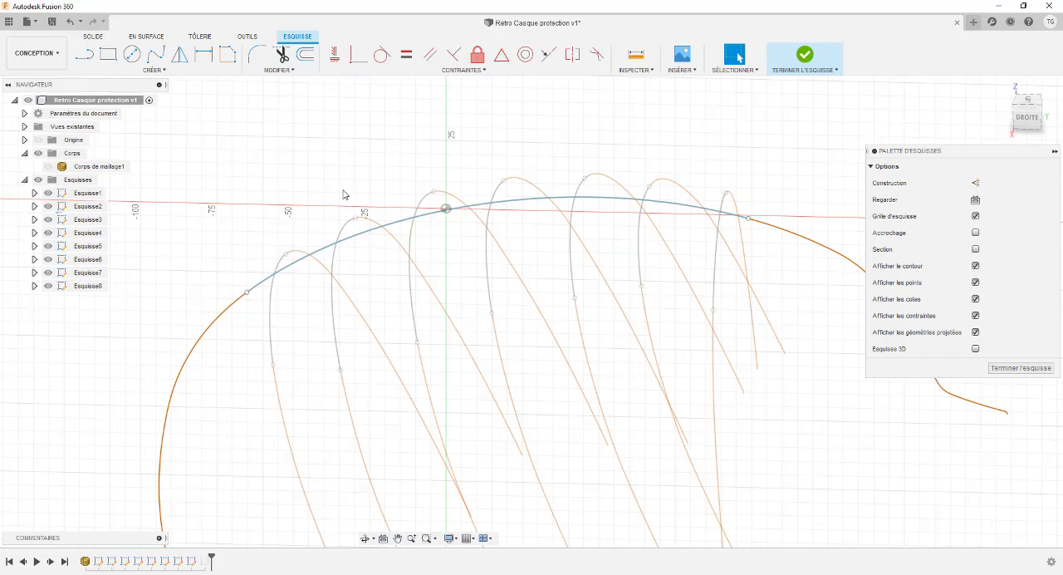
left_click(398, 224)
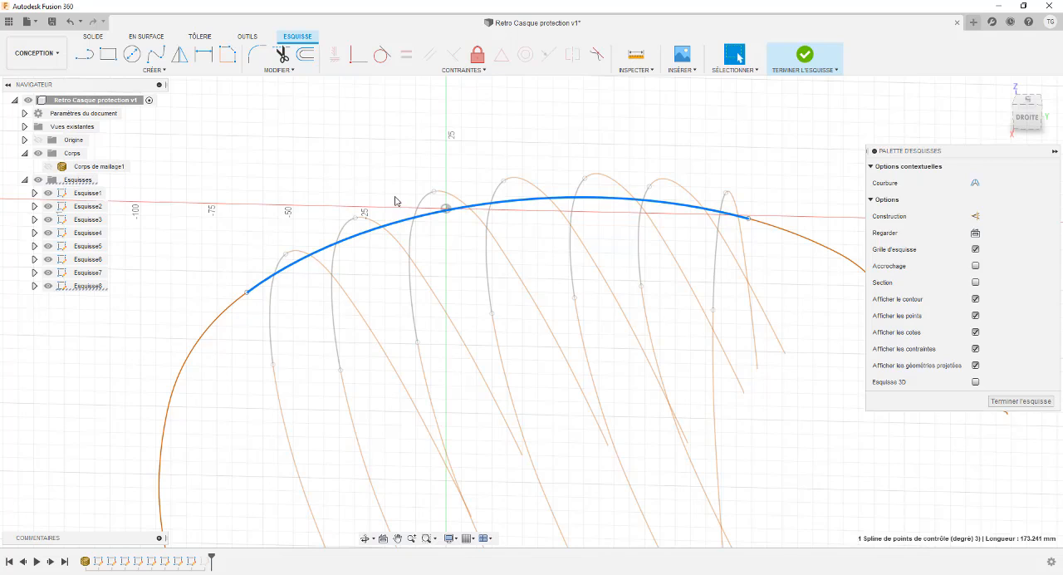
left_click(394, 197)
mouse_move(387, 183)
middle_mouse_down("shift")
mouse_move(429, 142)
mouse_move(444, 176)
middle_mouse_up("shift")
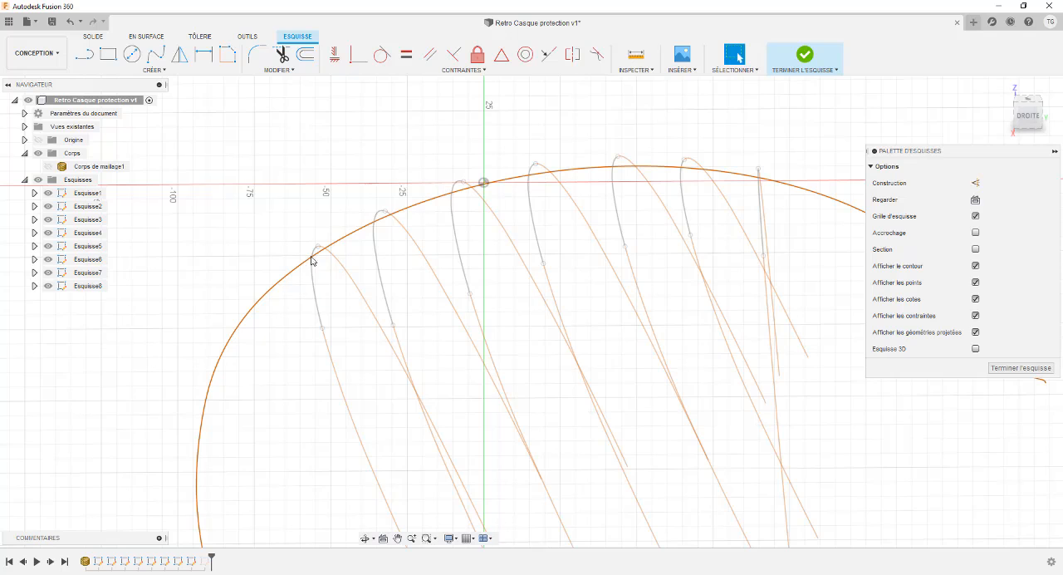
Step: Project the intersections of the seven cross-section splines with the active plane into Esquisse8, using the Intersection command with projection link on
left_click(1029, 120)
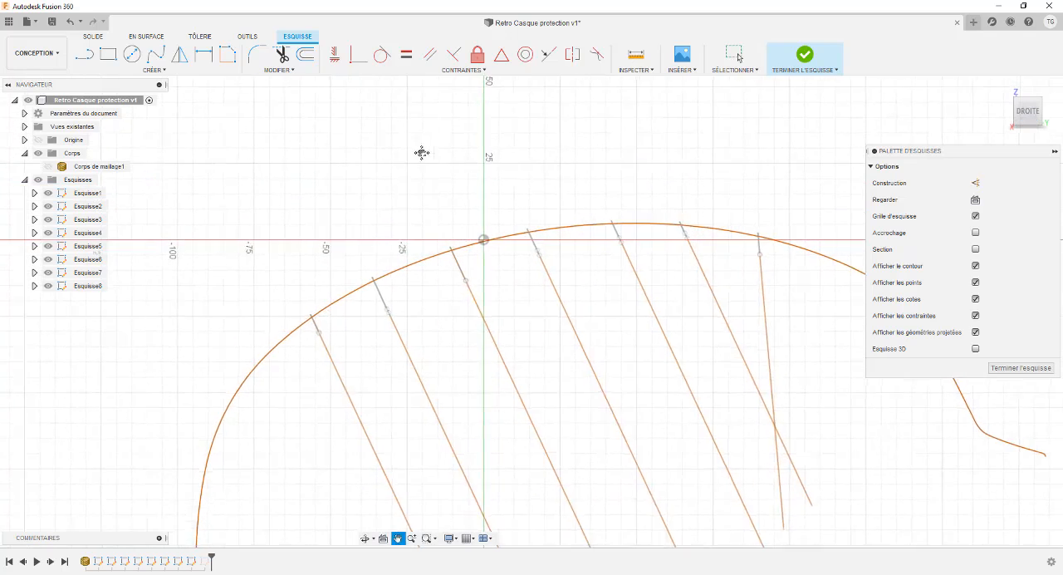
left_click(162, 71)
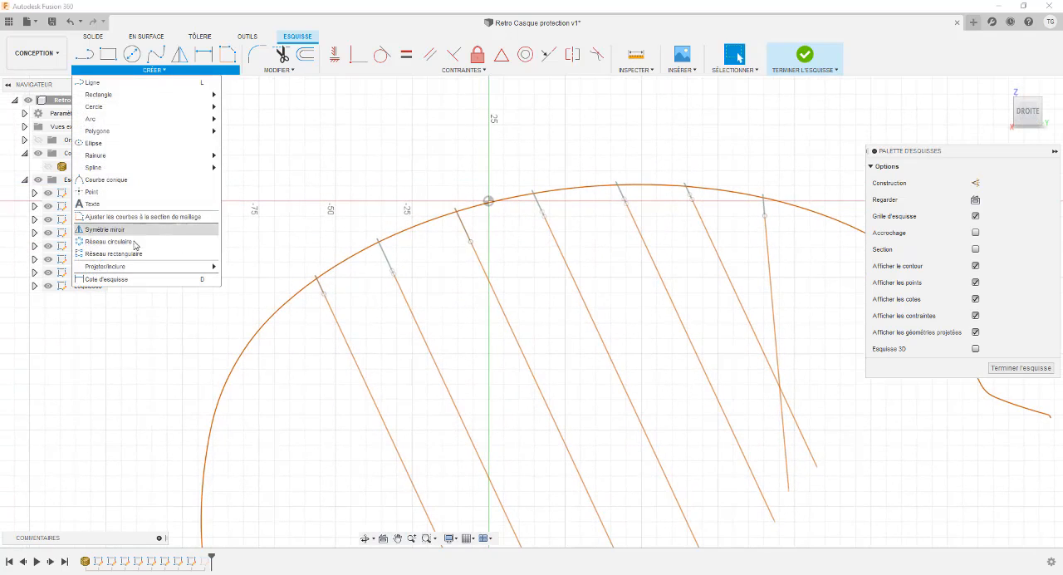
mouse_move(130, 268)
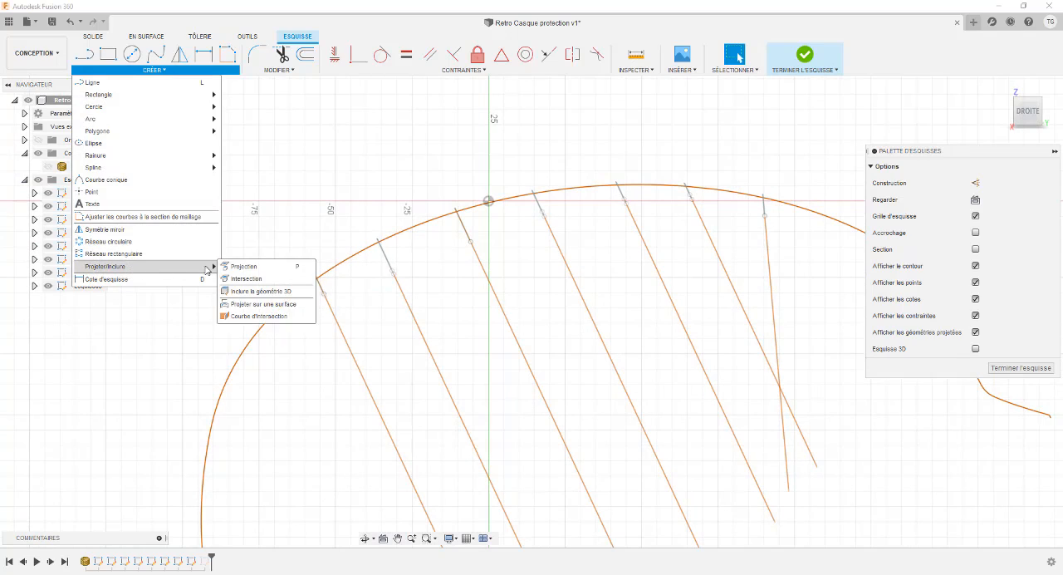
left_click(252, 279)
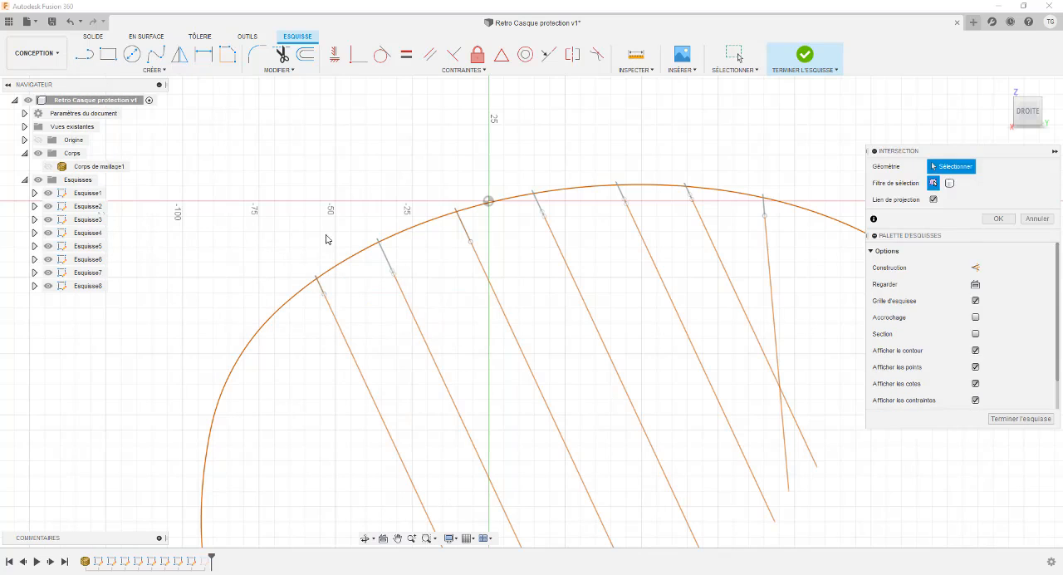
left_click(320, 234)
middle_click_drag(320, 237, 317, 238, "shift")
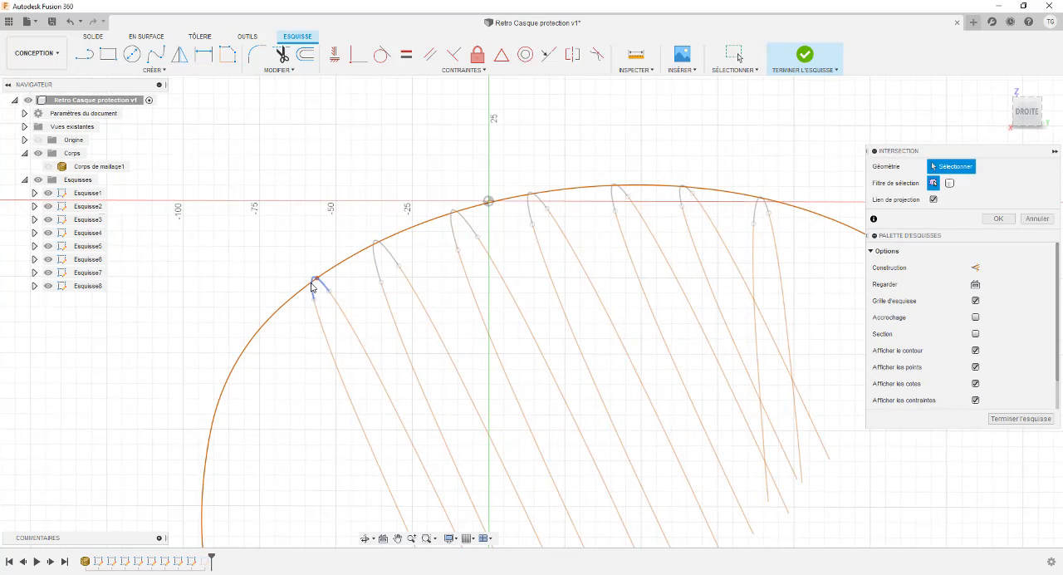
left_click(312, 281)
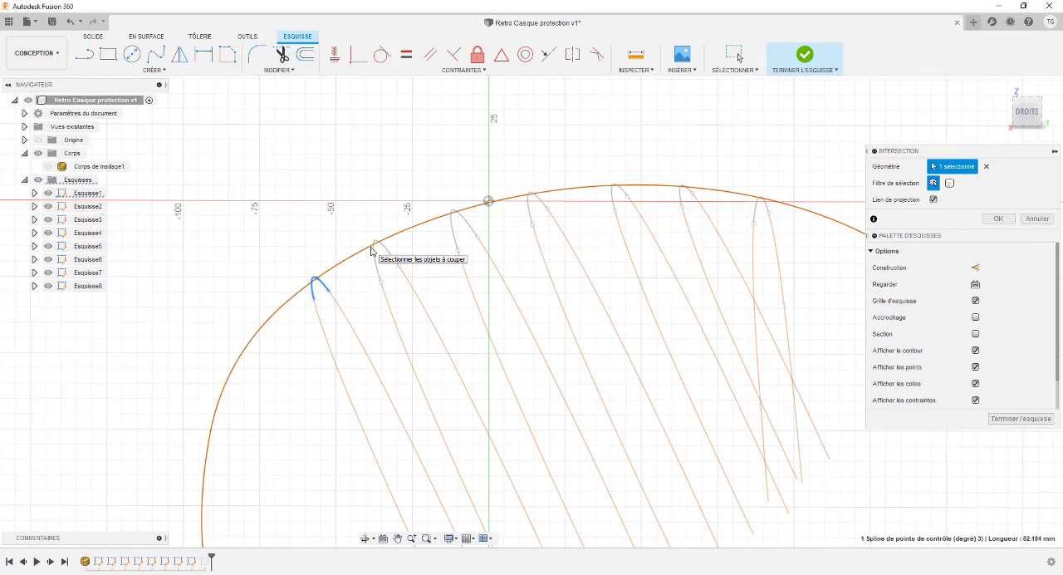
left_click(378, 243)
left_click(454, 218)
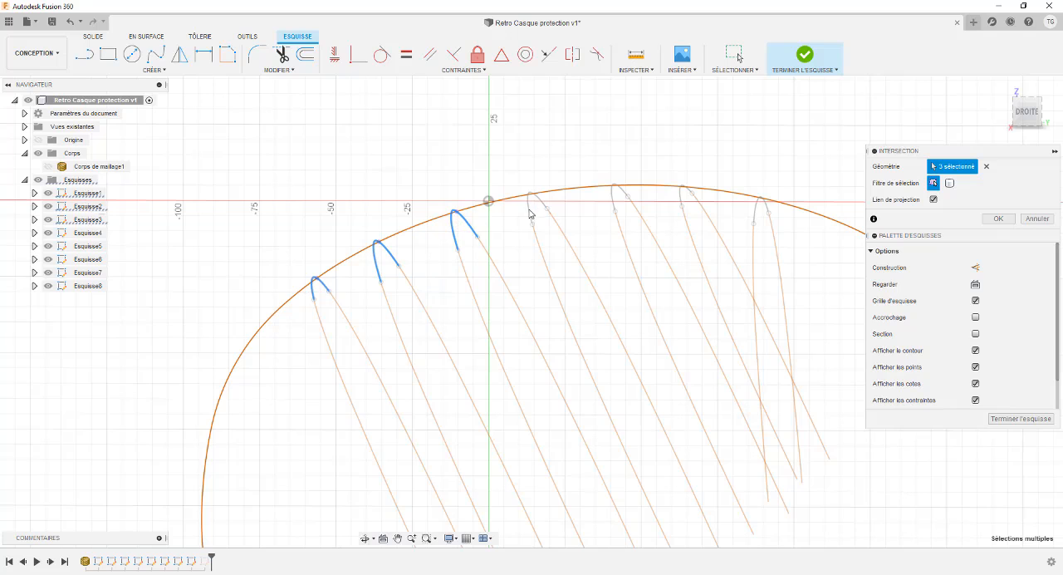
left_click(531, 205)
left_click(614, 196)
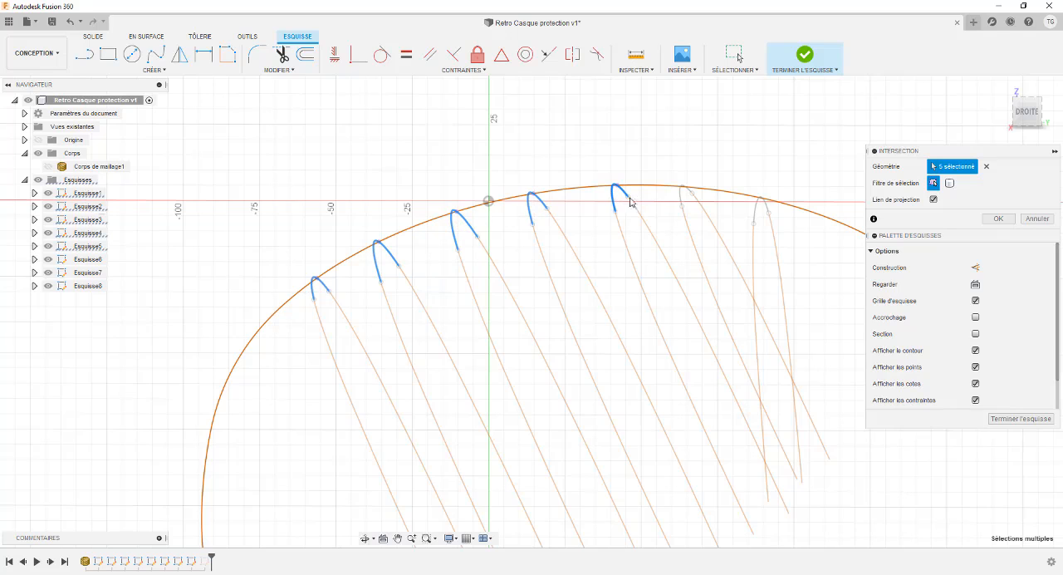
left_click(681, 196)
left_click(759, 206)
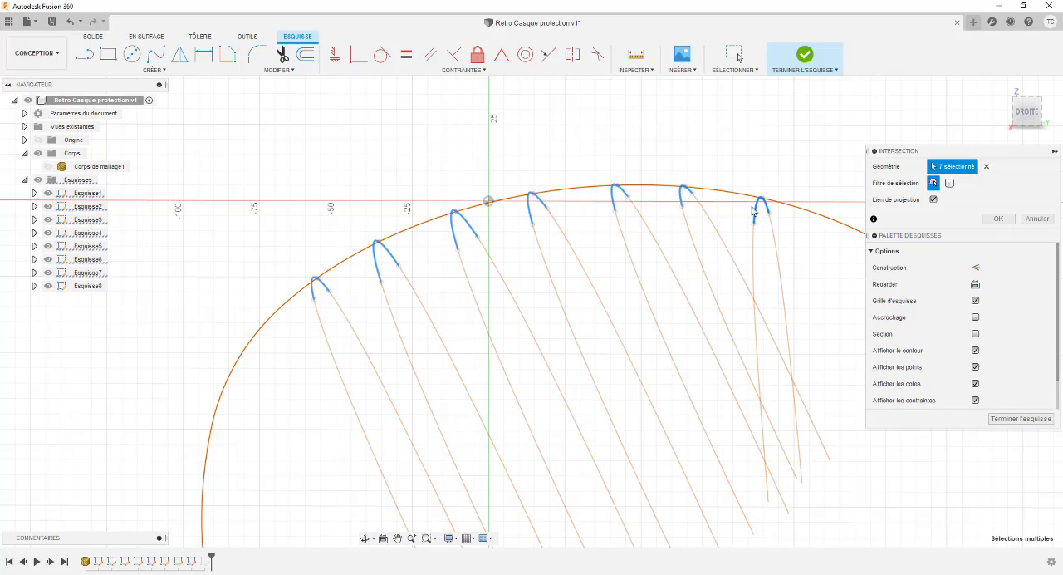
mouse_move(637, 147)
middle_mouse_down("shift")
mouse_move(647, 136)
mouse_move(619, 158)
mouse_move(636, 147)
middle_mouse_up("shift")
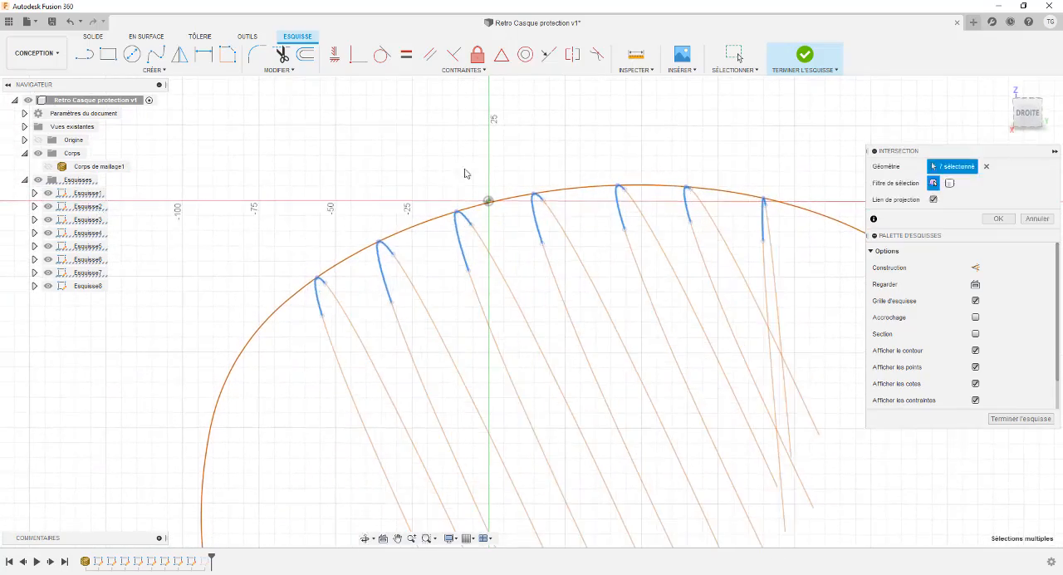
scroll(349, 215, "up", 3)
scroll(356, 222, "down", 2)
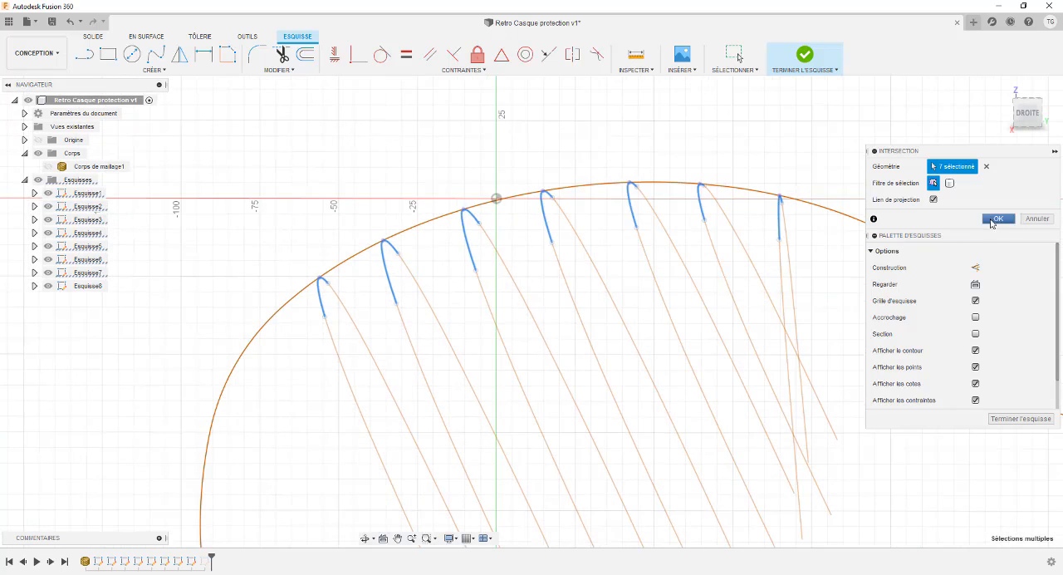
left_click(998, 218)
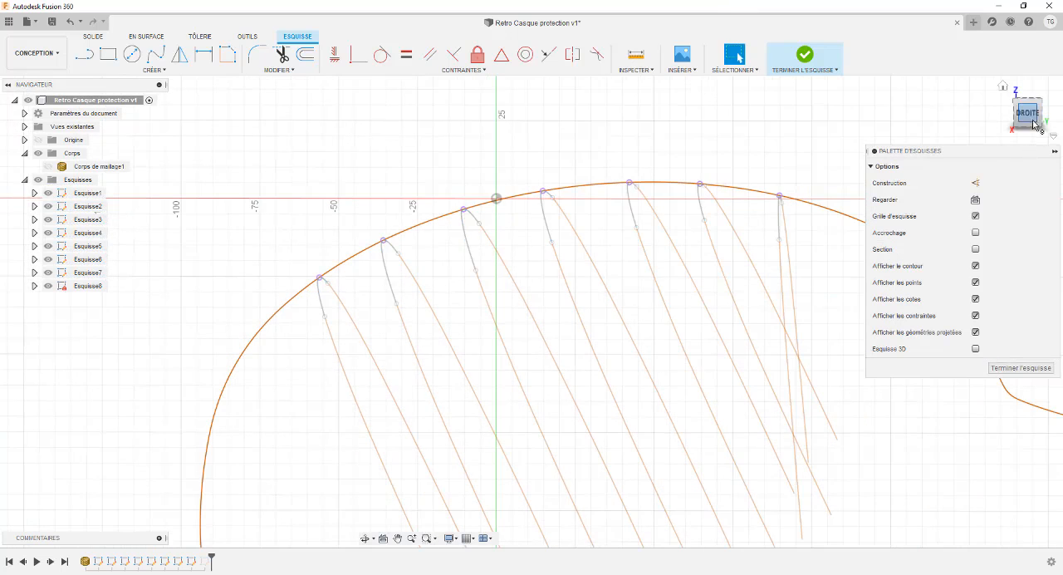
Step: Examine the projected intersection points along the lengthwise curve with the view square to Esquisse8
right_click(91, 286)
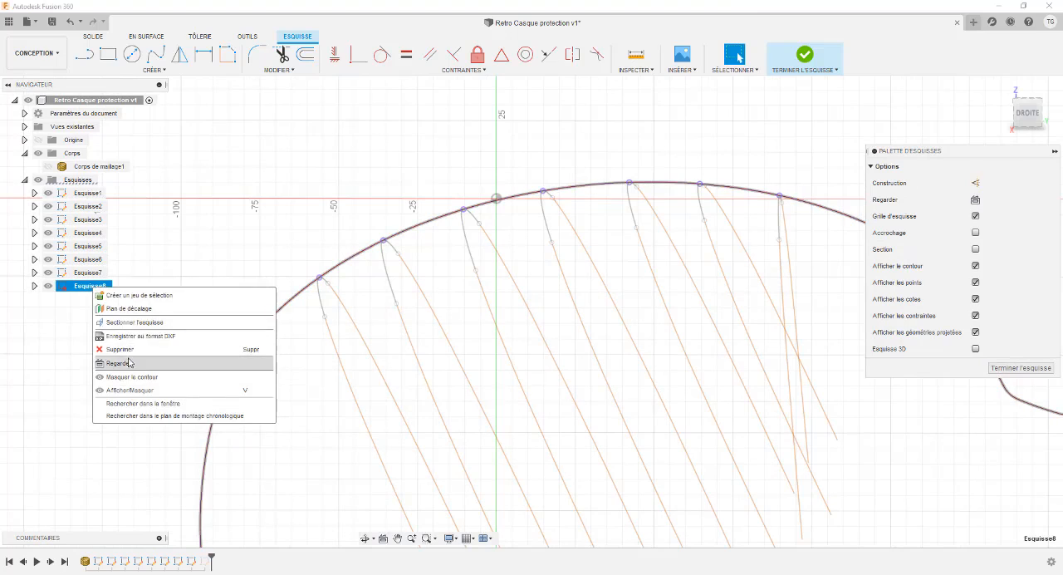
left_click(118, 363)
middle_click_drag(334, 198, 257, 174)
key("Escape")
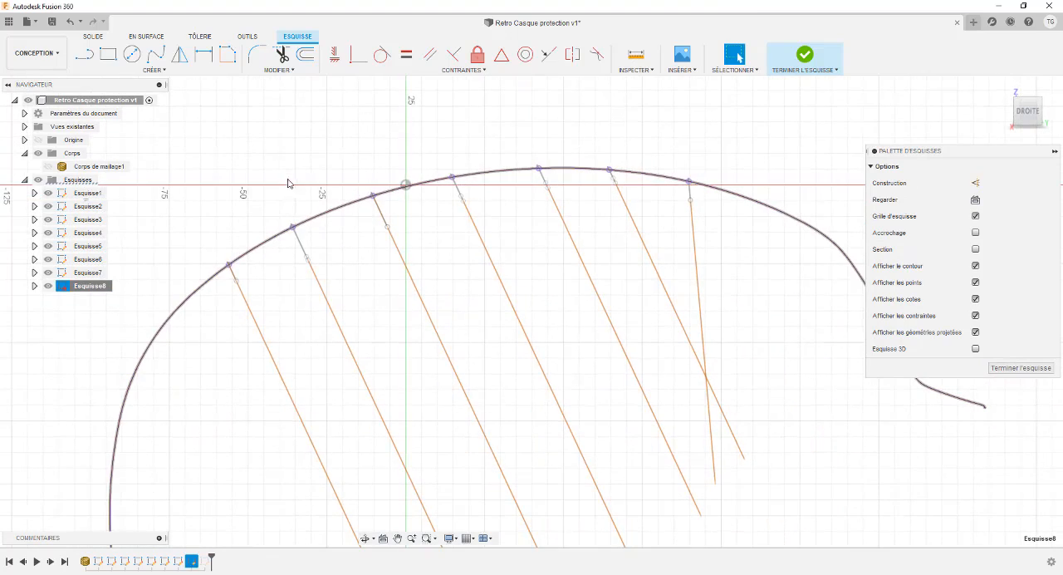
scroll(227, 243, "up", 3)
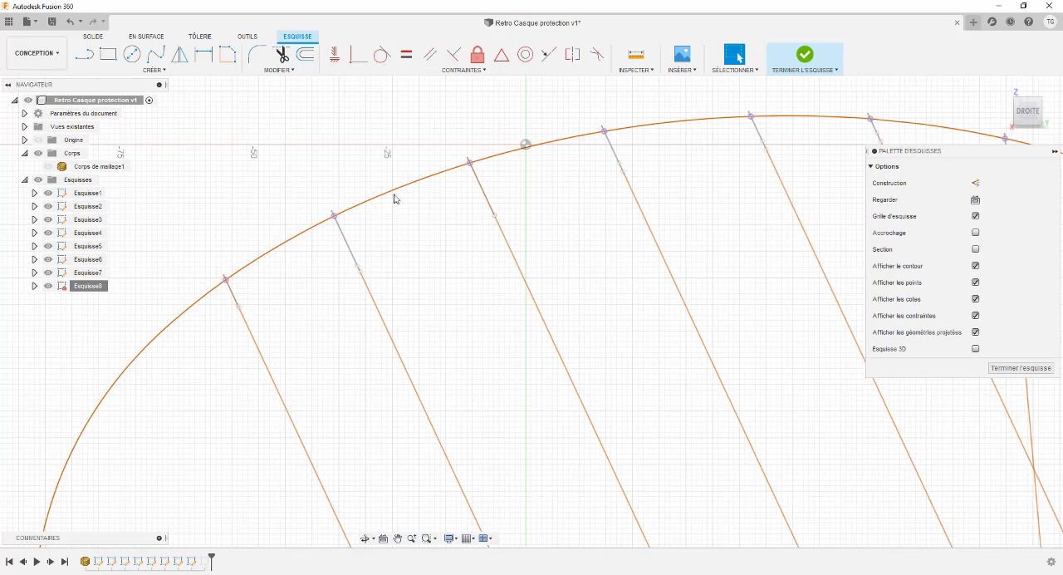
scroll(471, 163, "up", 4)
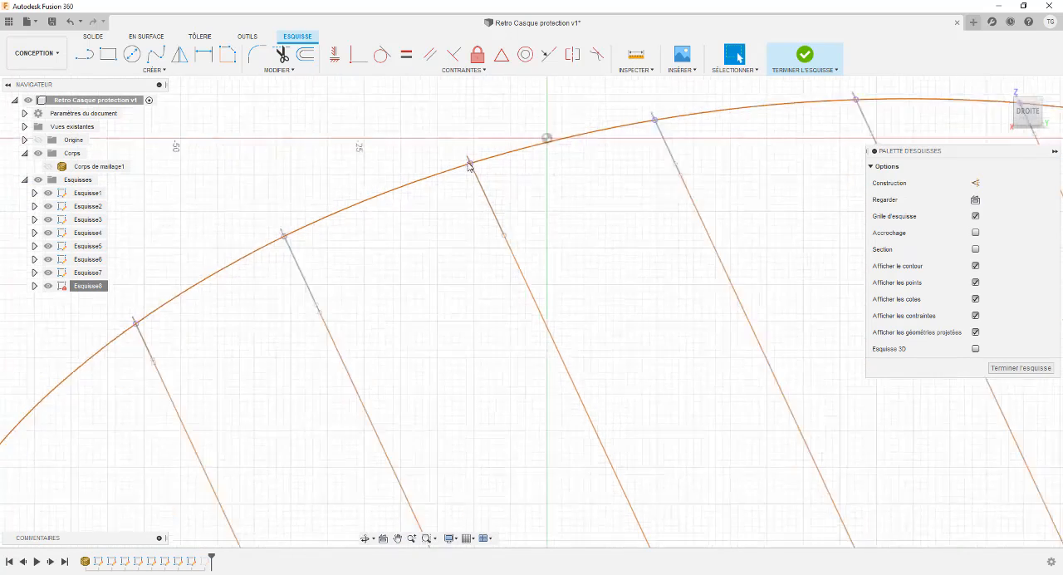
scroll(473, 165, "down", 2)
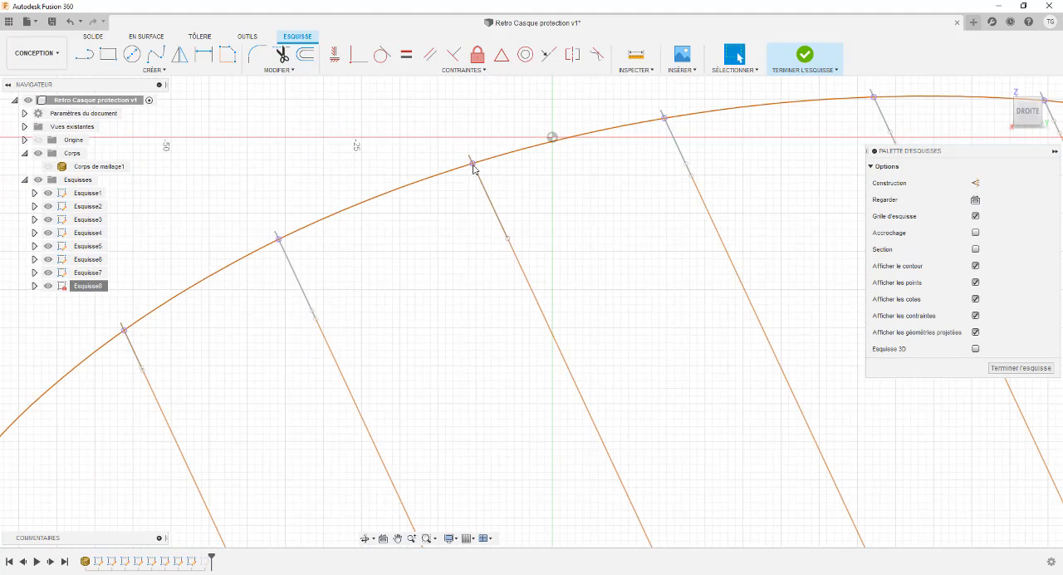
scroll(278, 237, "down", 1)
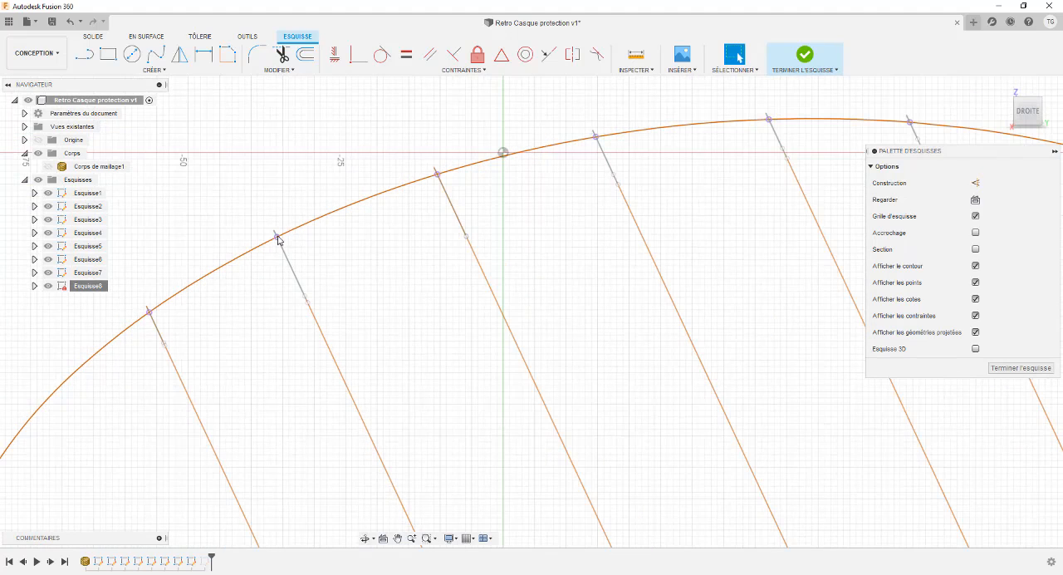
scroll(283, 191, "down", 1)
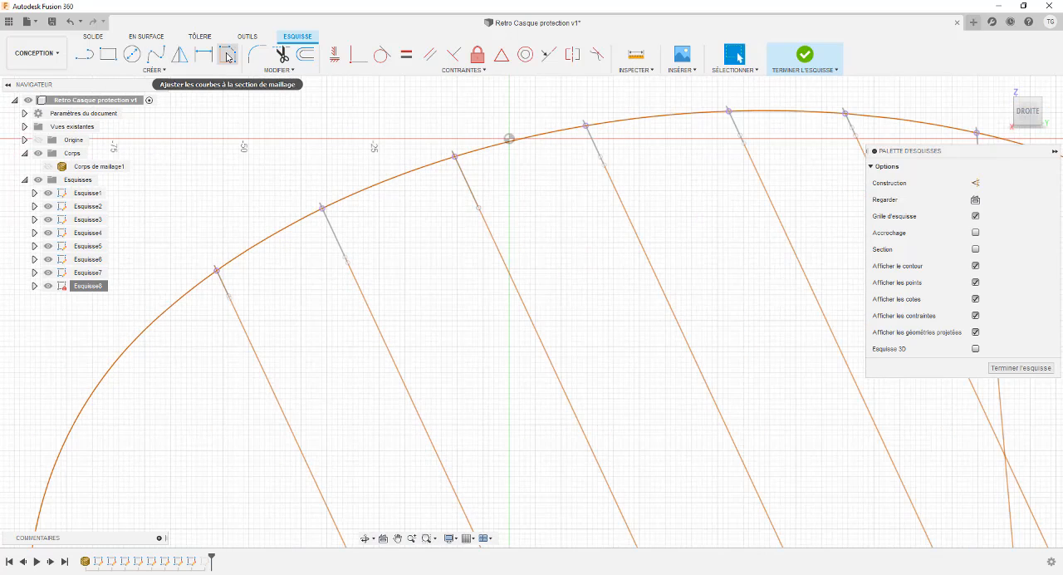
Step: Draw a fit-point spline through all seven projected intersection points, from the first cross-section to the last
left_click(157, 55)
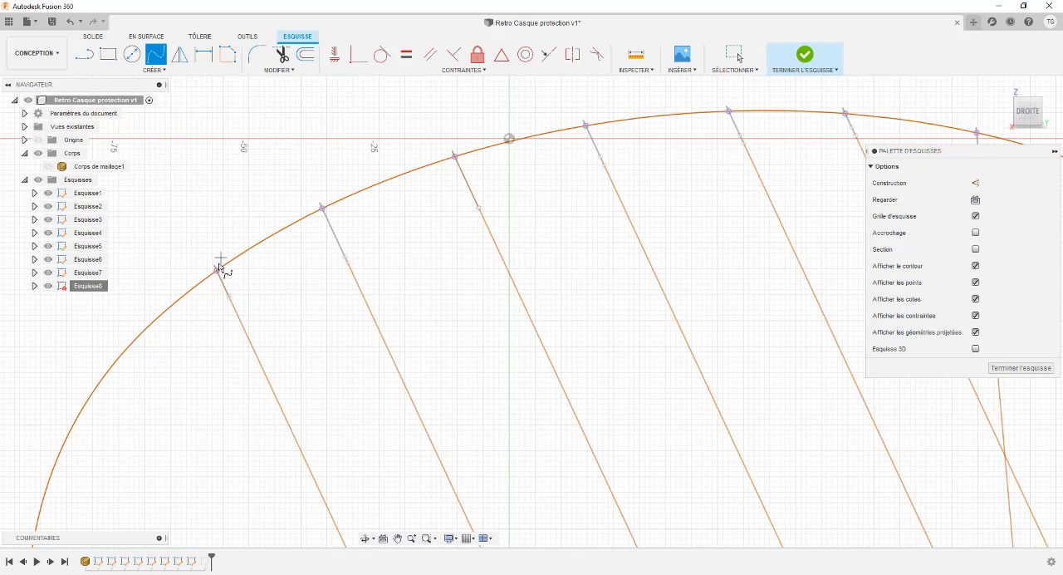
left_click(217, 271)
left_click(322, 206)
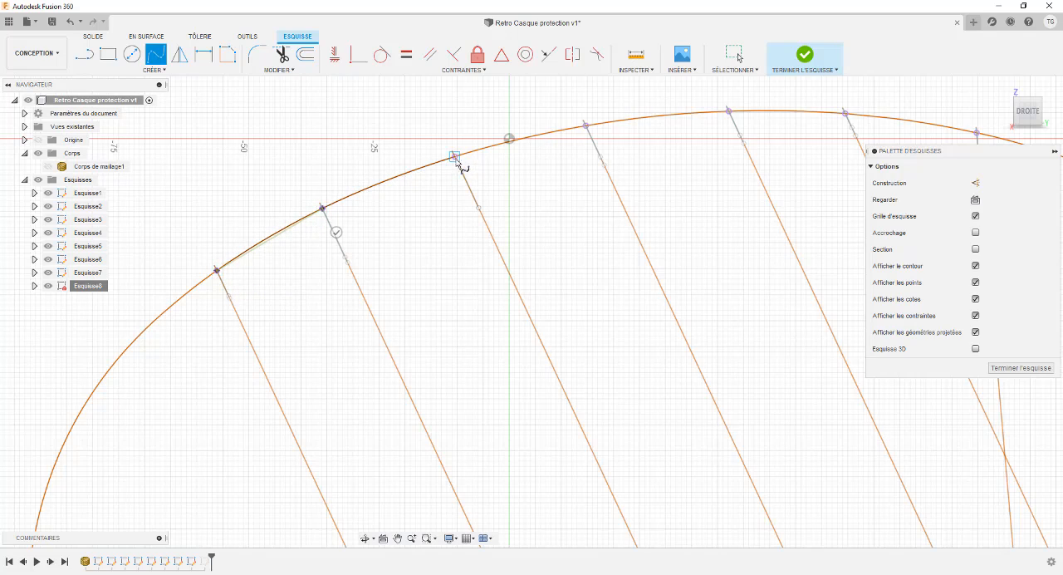
left_click(454, 156)
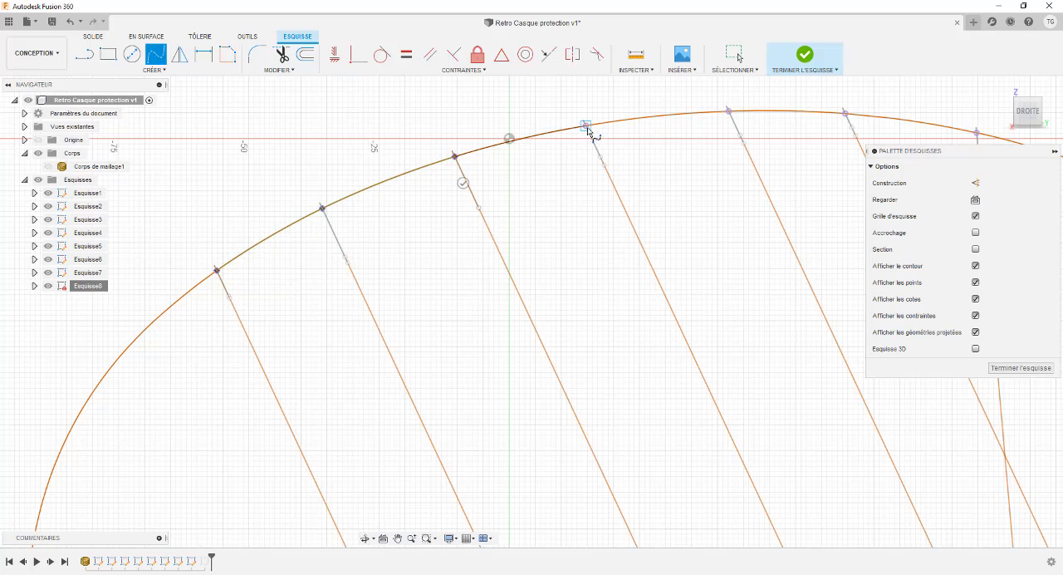
left_click(586, 125)
middle_click_drag(619, 127, 554, 137)
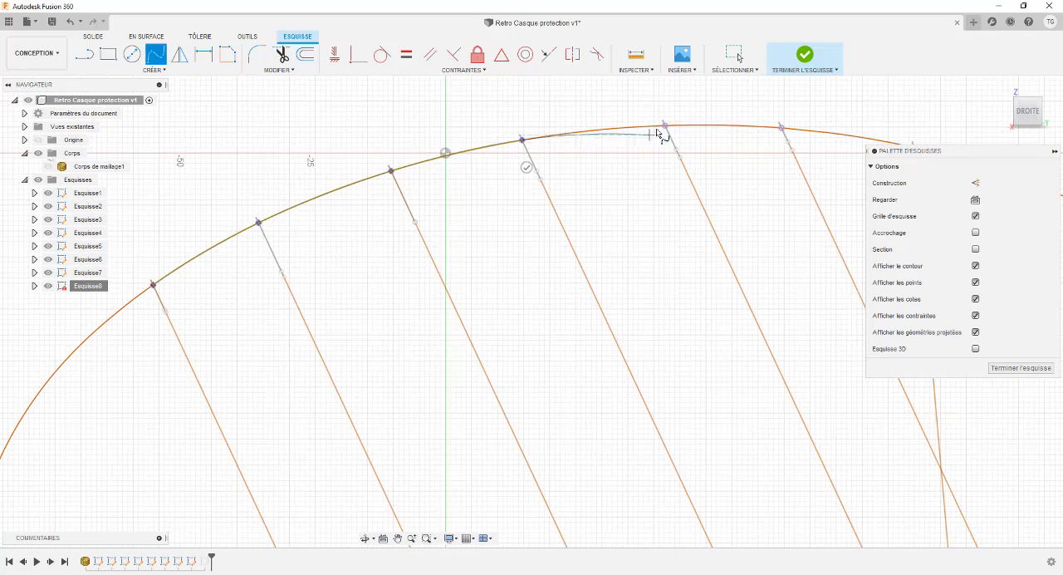
left_click(662, 125)
middle_click_drag(671, 128, 516, 129)
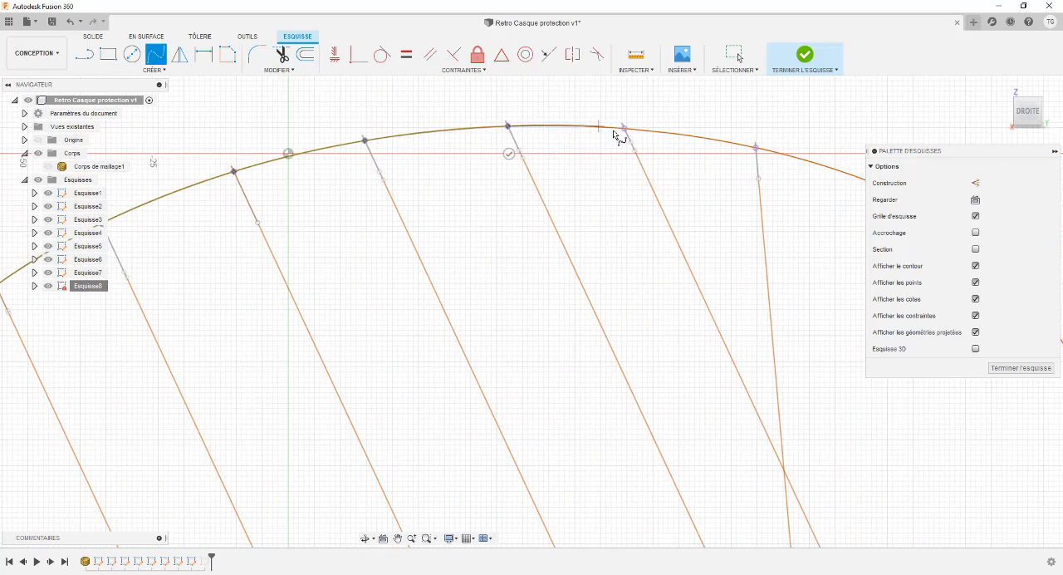
left_click(621, 129)
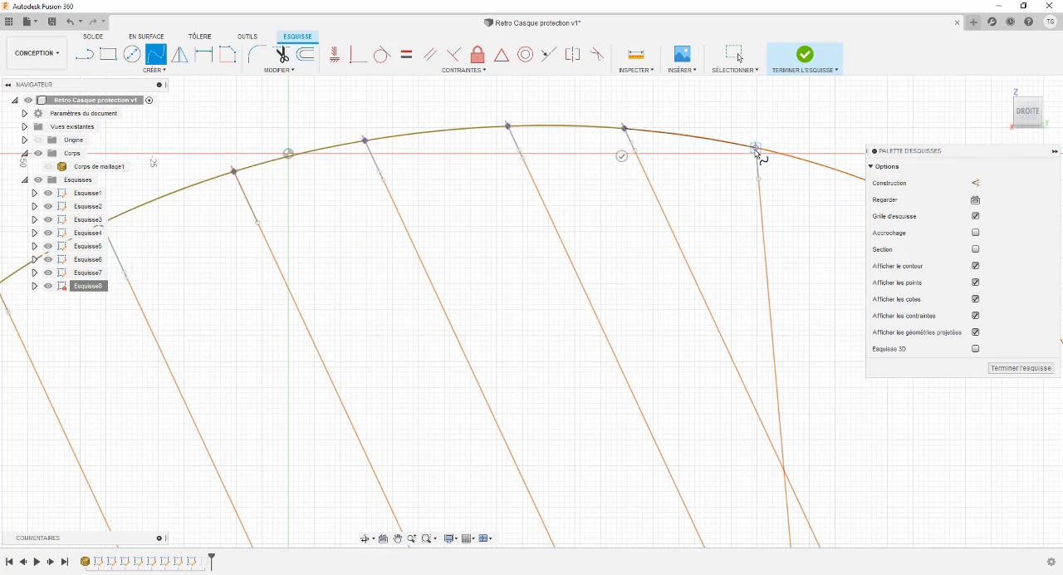
left_click(755, 148)
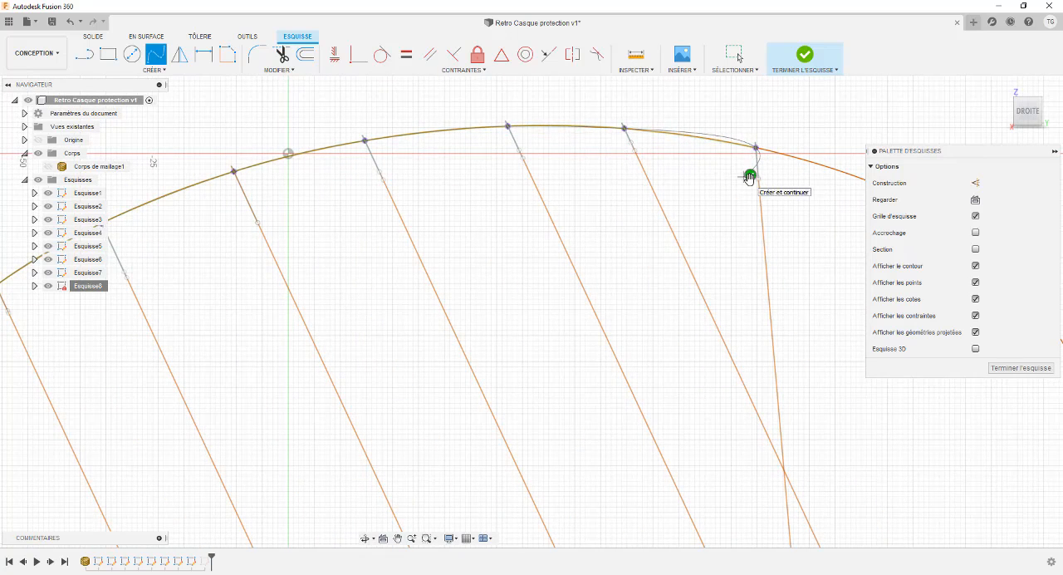
left_click(750, 174)
scroll(256, 194, "down", 5)
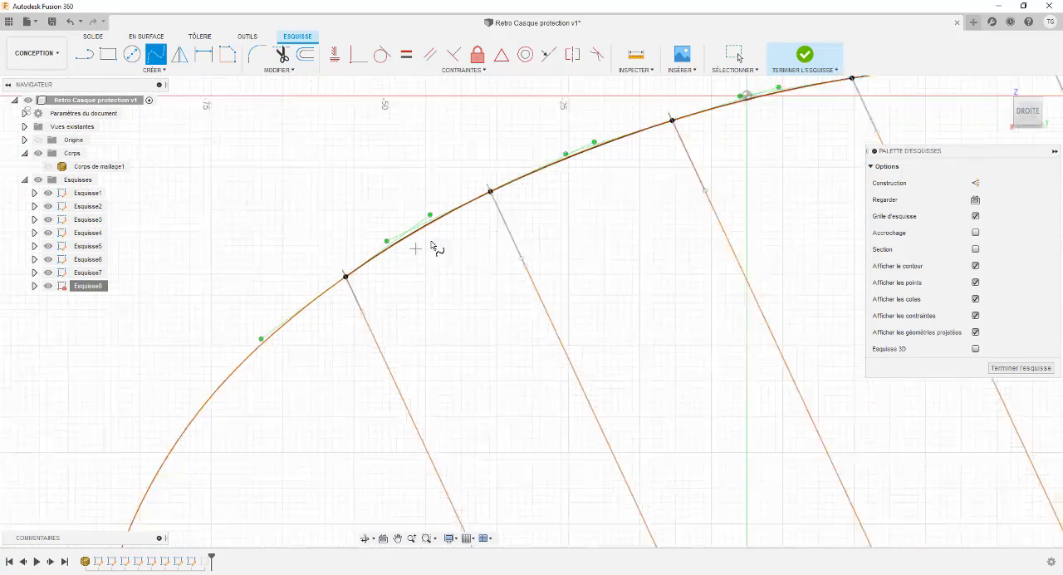
scroll(435, 240, "up", 5)
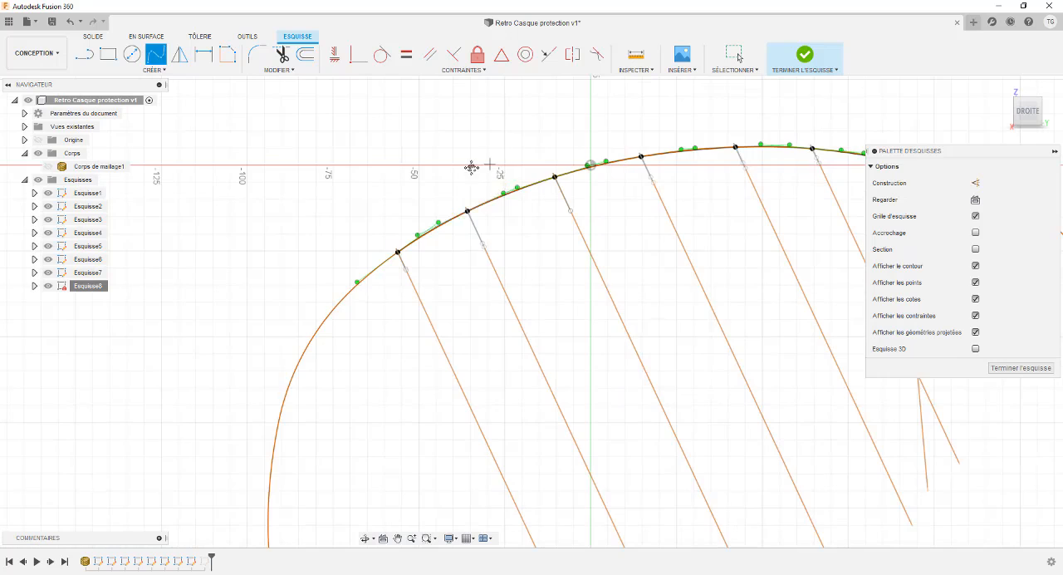
scroll(335, 175, "down", 3)
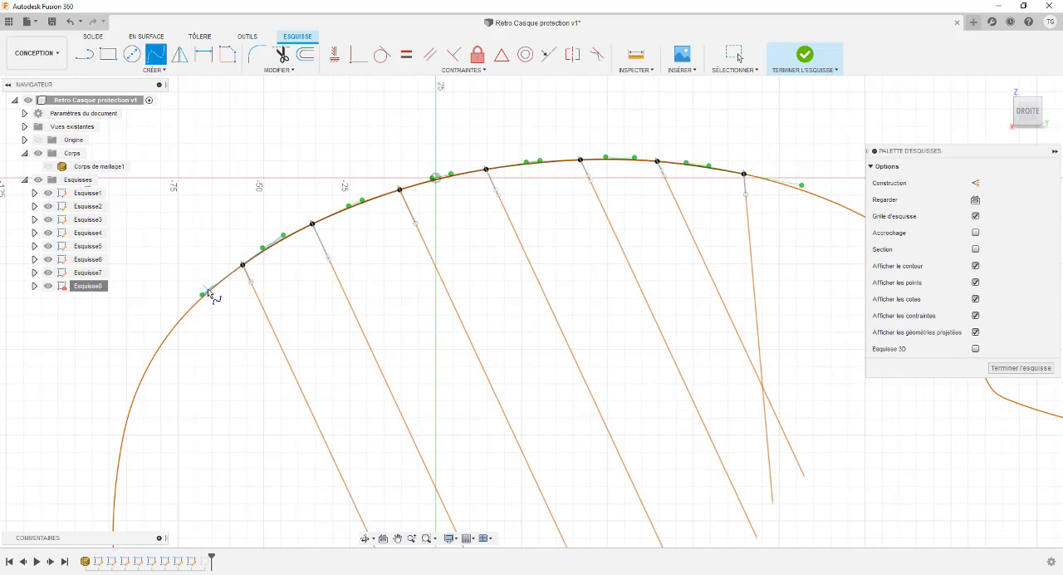
key("Escape")
Step: Check the new spline against the cross-section curves from an angle and finish editing Esquisse8
middle_click_drag(311, 166, 693, 226, "shift")
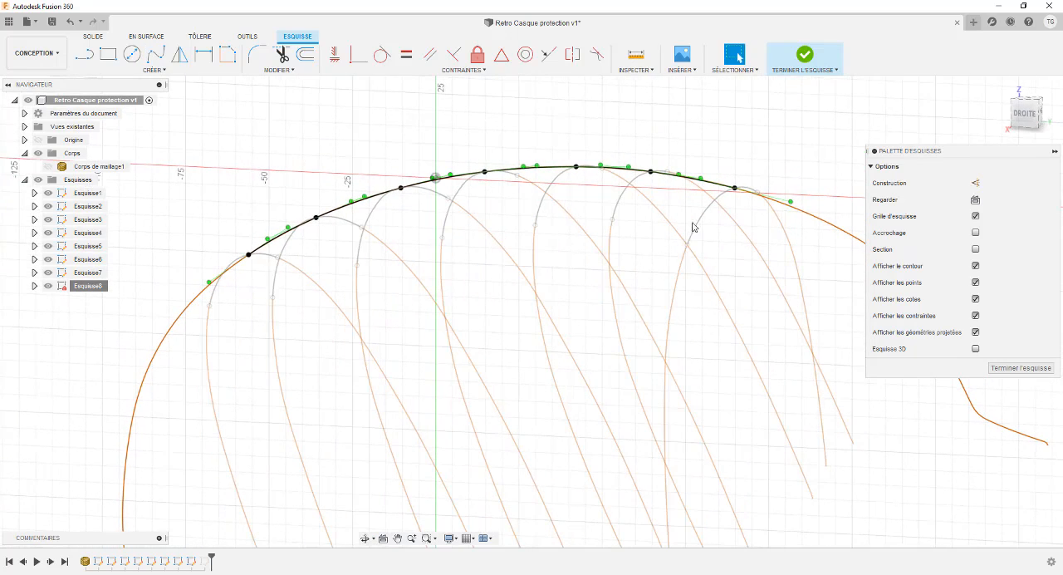
mouse_move(561, 137)
middle_mouse_down("shift")
mouse_move(600, 147)
mouse_move(389, 135)
mouse_move(422, 108)
mouse_move(413, 116)
mouse_move(463, 158)
middle_mouse_up("shift")
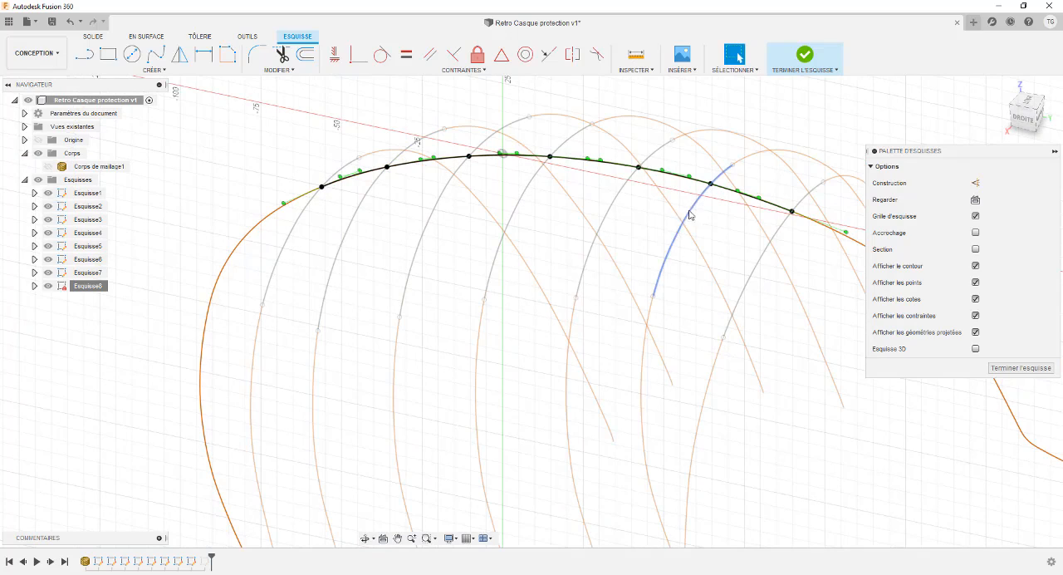
left_click(1003, 368)
Step: Try a surface Loft through the seven cross-section splines in order, with the Esquisse8 fit-point spline as its rail
mouse_move(592, 228)
middle_mouse_down("shift")
mouse_move(623, 230)
mouse_move(611, 231)
mouse_move(590, 292)
middle_mouse_up("shift")
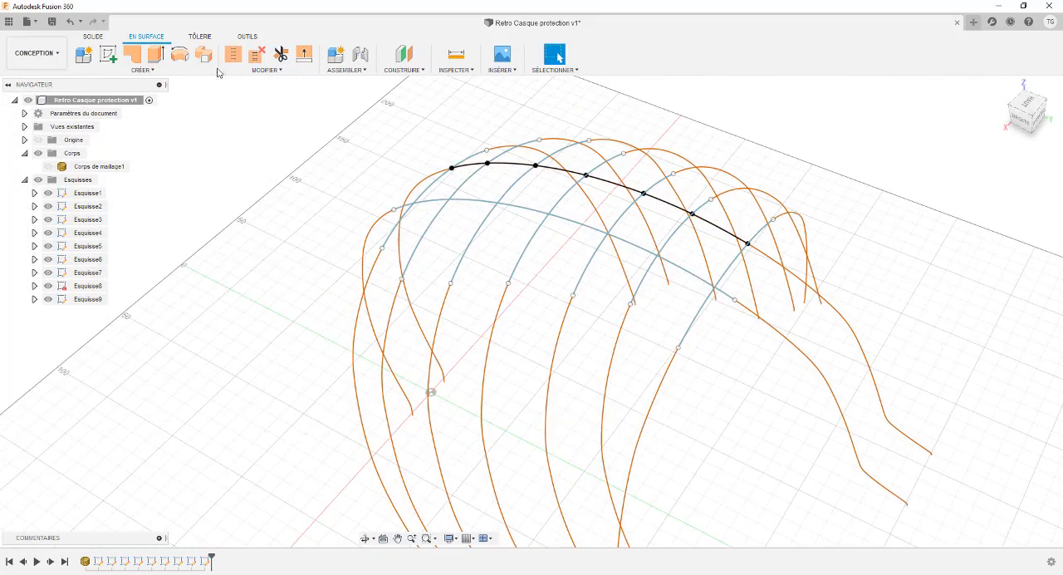
left_click(143, 69)
left_click(97, 156)
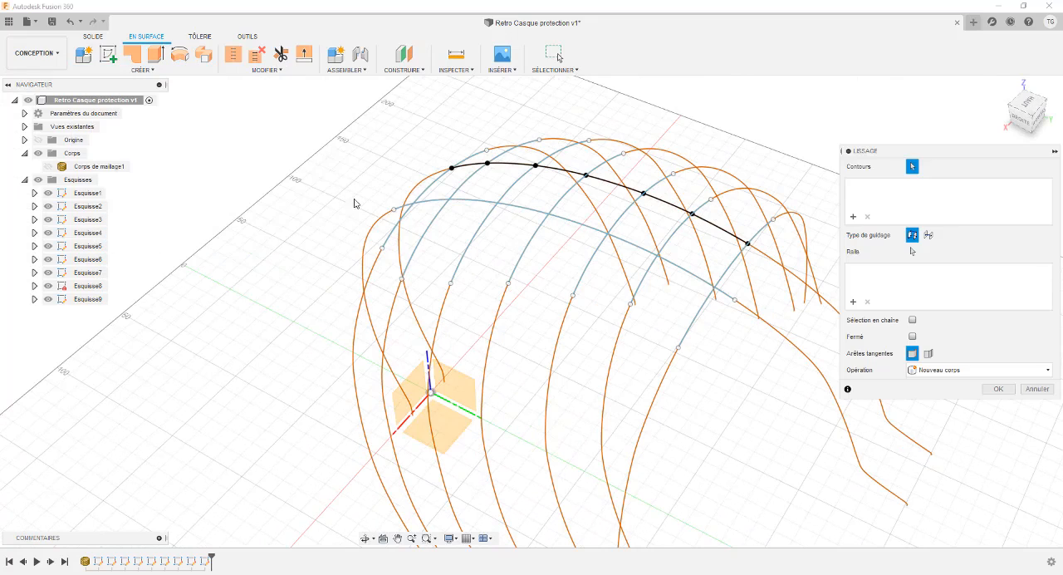
left_click(429, 191)
left_click(474, 185)
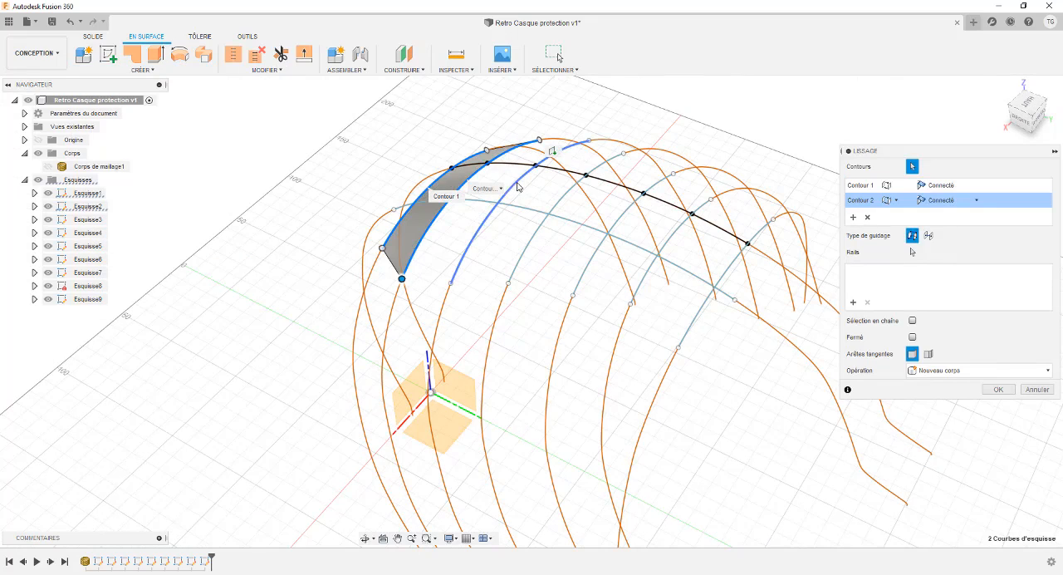
left_click(516, 185)
left_click(606, 207)
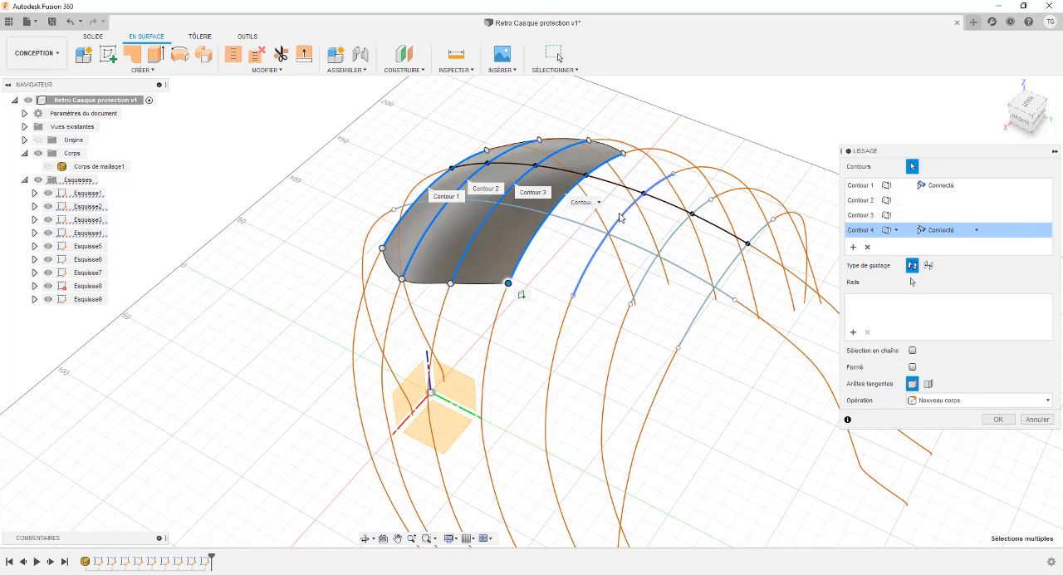
left_click(676, 243)
left_click(729, 269)
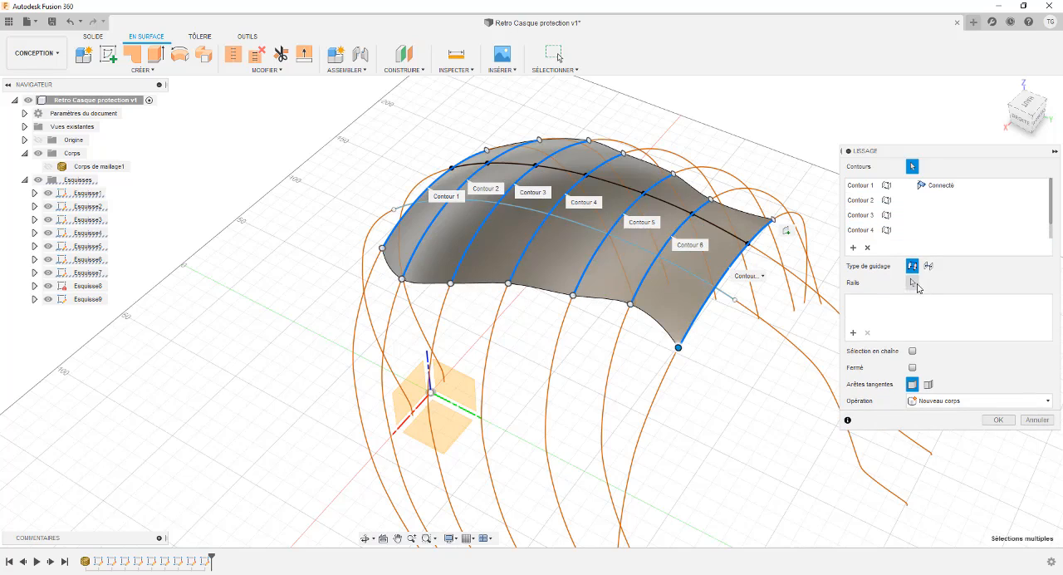
left_click(912, 283)
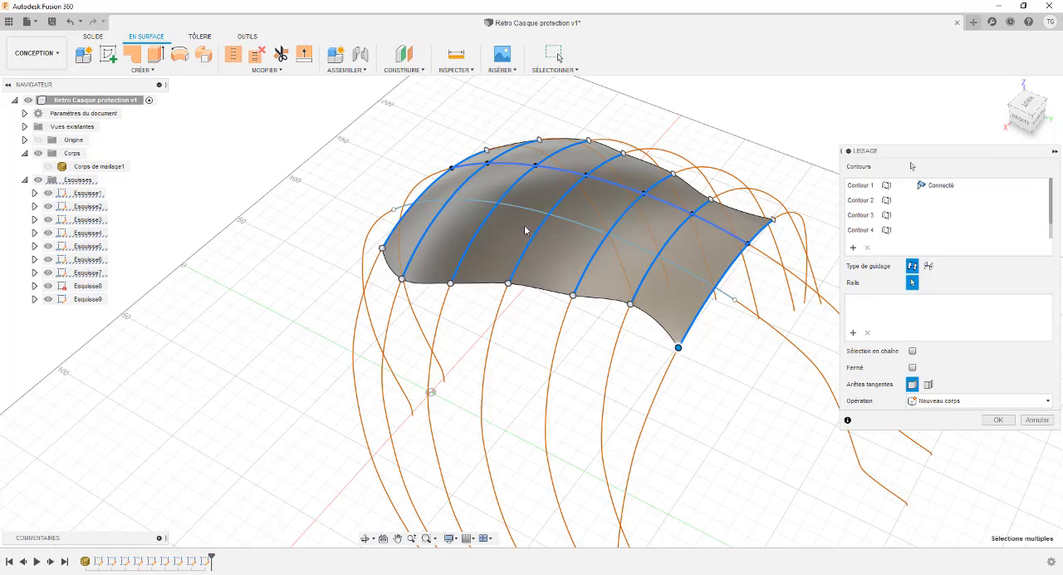
left_click(523, 166)
Step: Examine the loft preview's shape along the contours and rail from several angles, and cancel the loft
mouse_move(494, 212)
middle_mouse_down("shift")
mouse_move(469, 141)
mouse_move(431, 166)
mouse_move(424, 135)
mouse_move(425, 150)
mouse_move(515, 191)
mouse_move(512, 206)
middle_mouse_up("shift")
scroll(423, 128, "up", 3)
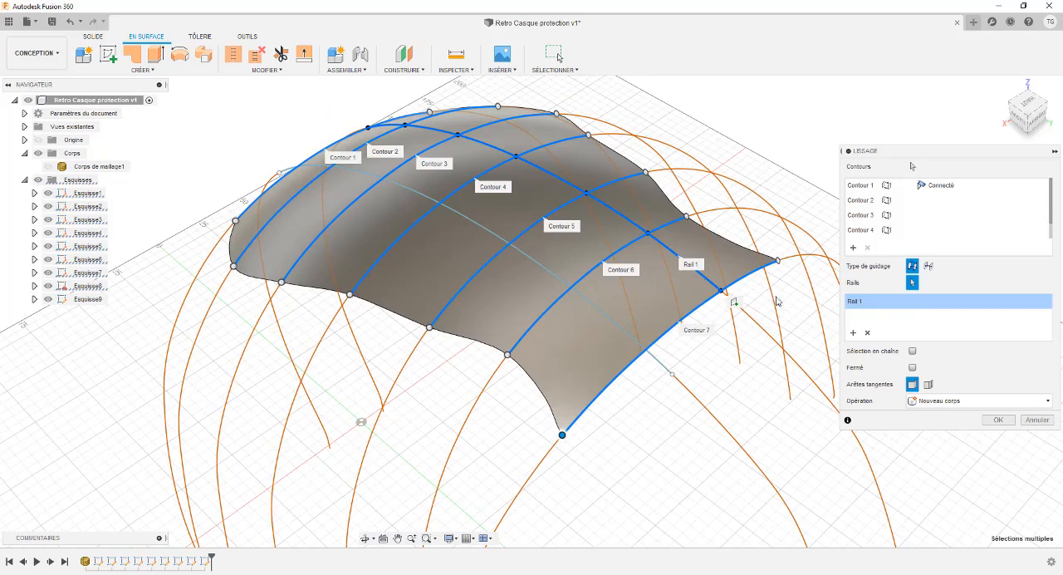
middle_click_drag(612, 240, 574, 234, "shift")
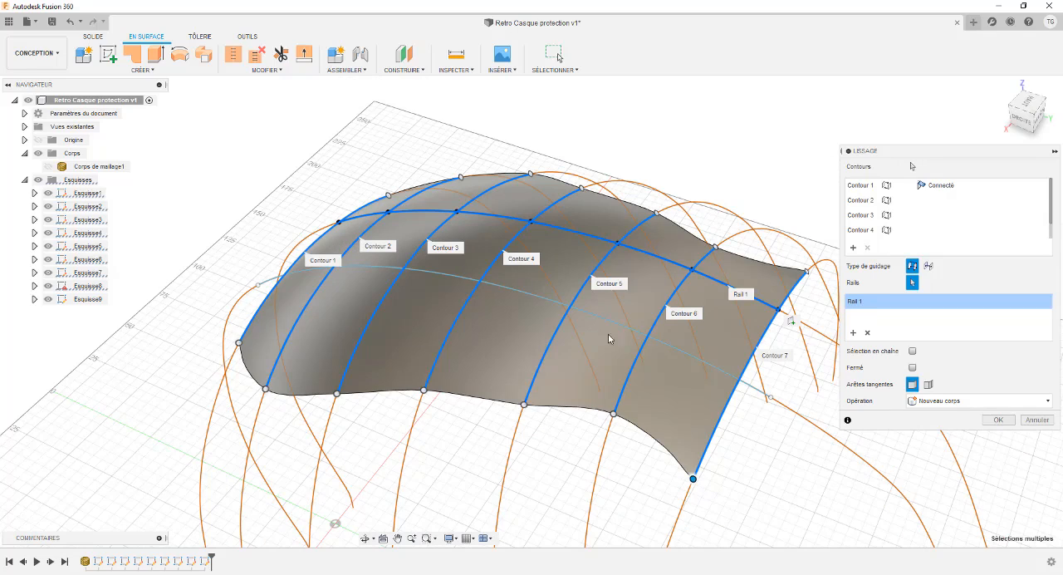
middle_click_drag(376, 257, 373, 229, "shift")
middle_click_drag(439, 337, 518, 223, "shift")
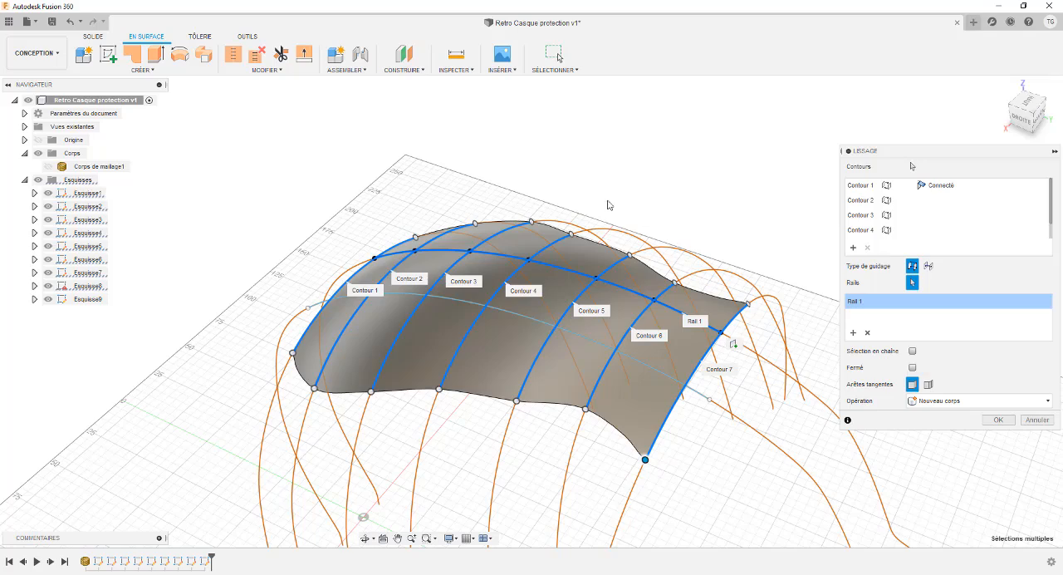
mouse_move(617, 203)
middle_mouse_down("shift")
mouse_move(602, 205)
mouse_move(609, 200)
middle_mouse_up("shift")
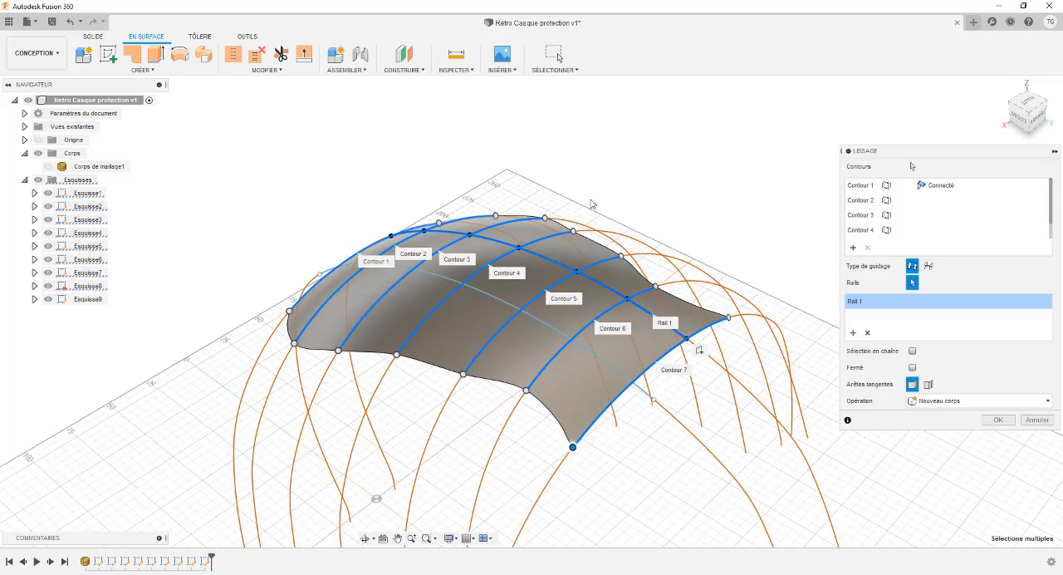
middle_click_drag(535, 197, 523, 206, "shift")
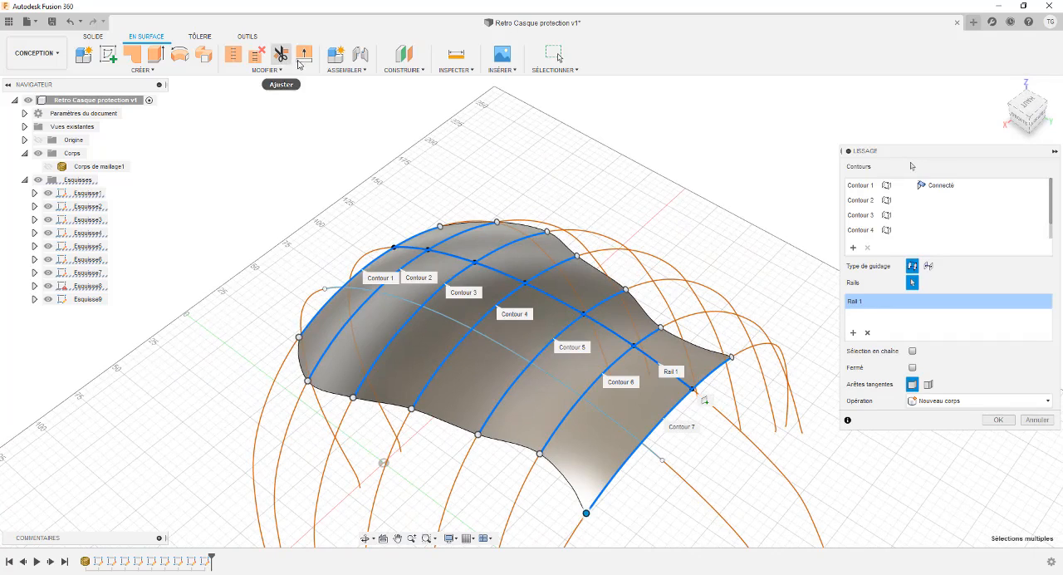
middle_click_drag(585, 173, 583, 212, "shift")
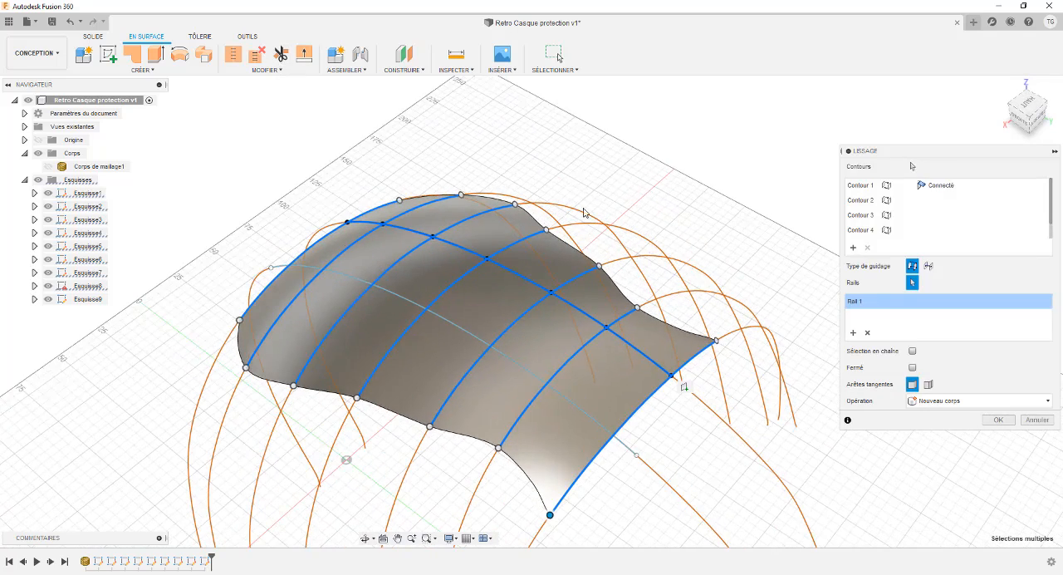
left_click(1031, 421)
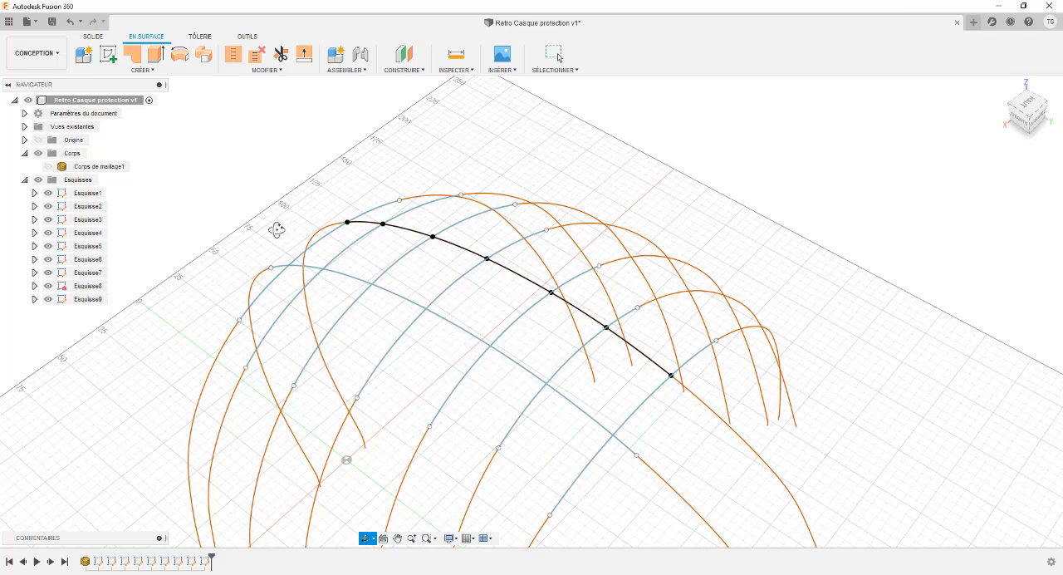
Step: Open Esquisse9, which holds the second lengthwise spline, for editing and hide Esquisse8
middle_click_drag(277, 237, 200, 276, "shift")
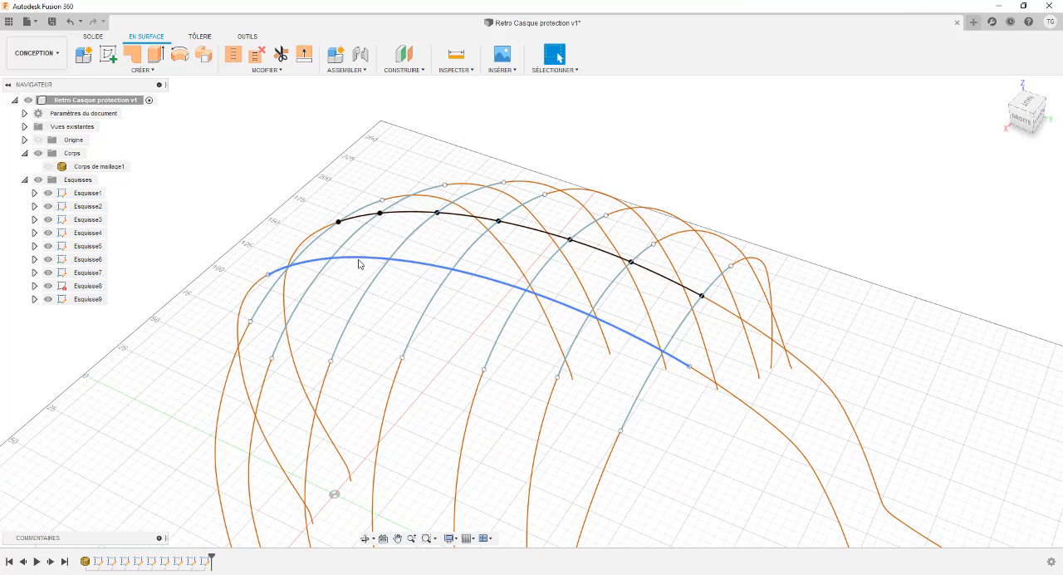
left_click(480, 219)
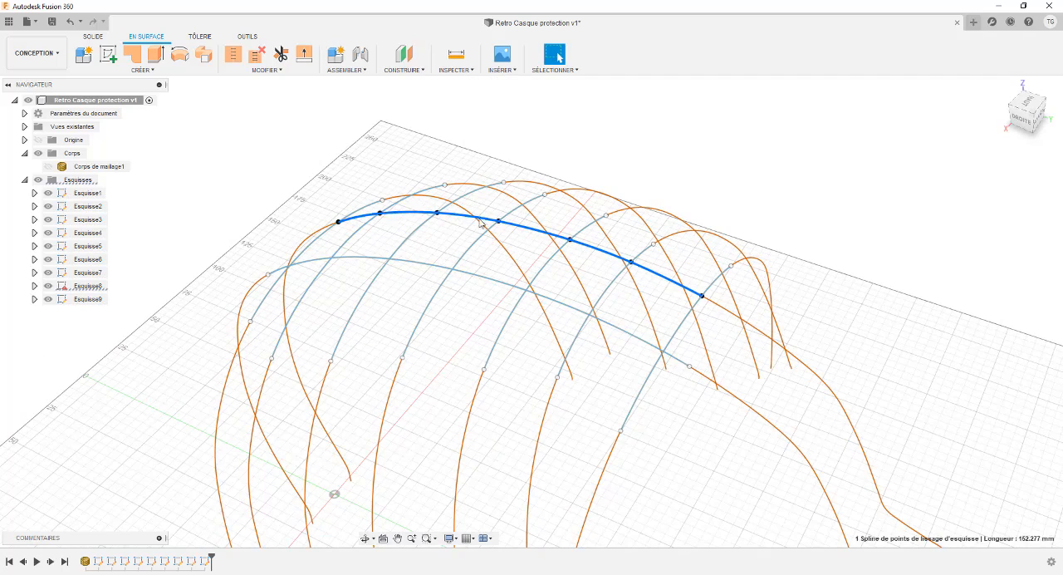
left_click(355, 260)
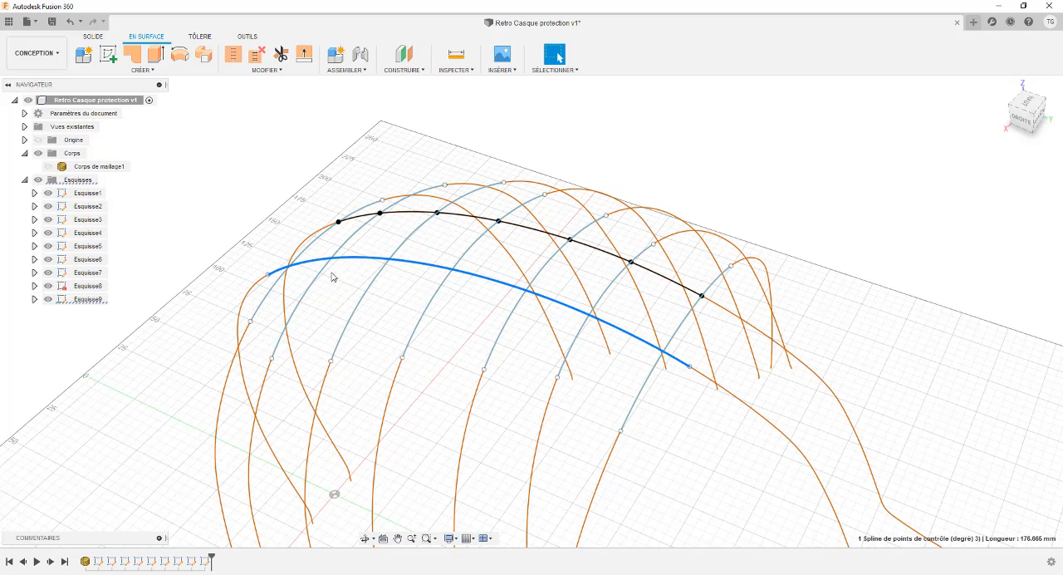
left_click(96, 304)
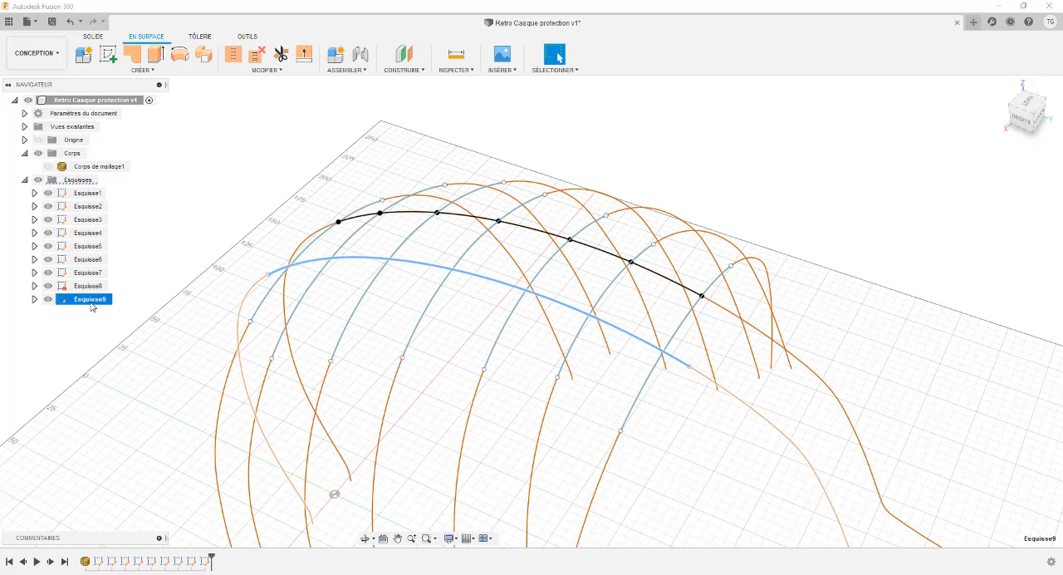
right_click(93, 305)
left_click(120, 341)
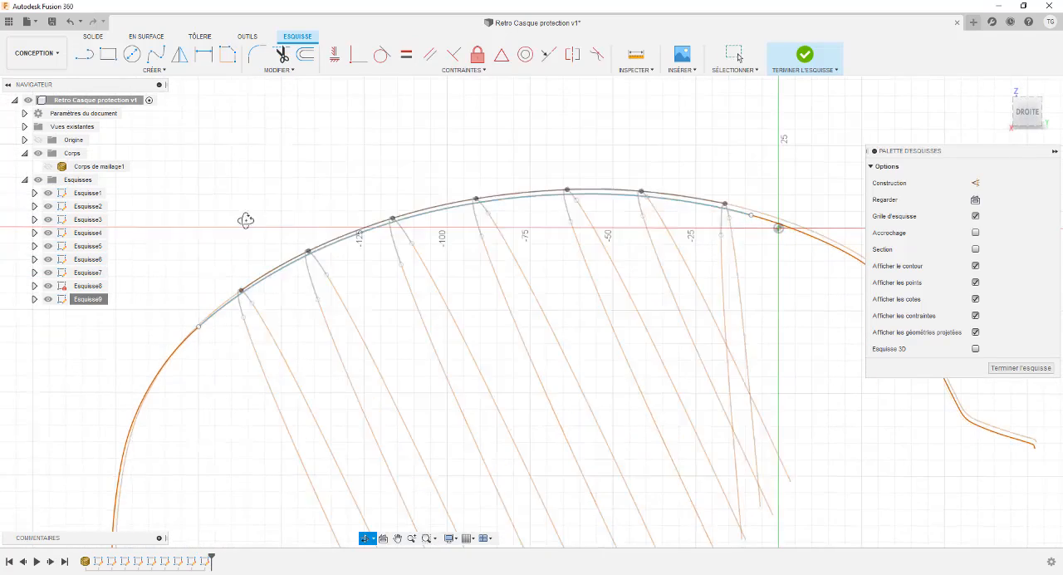
middle_click_drag(244, 219, 335, 231, "shift")
middle_click_drag(287, 179, 288, 154, "shift")
left_click(49, 286)
middle_click_drag(198, 206, 201, 186, "shift")
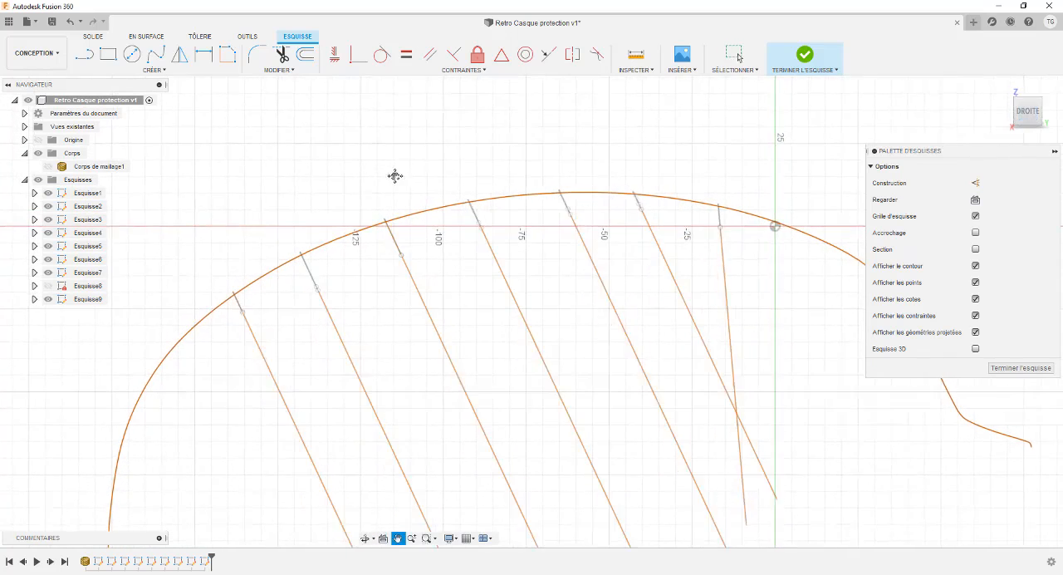
Step: Project the intersections of the seven cross-section splines with the sketch plane into Esquisse9, keeping the projection link
left_click(153, 70)
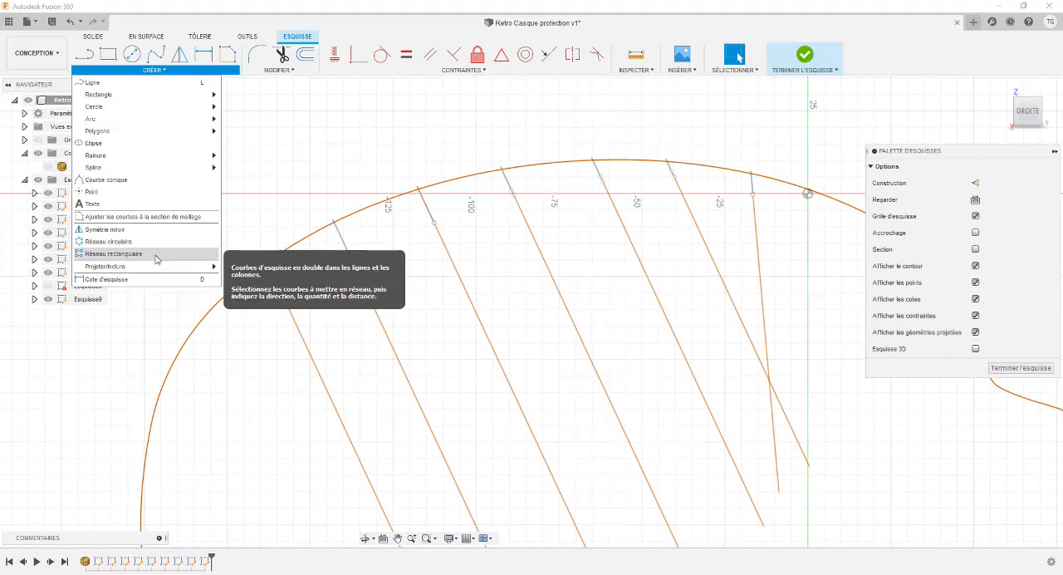
mouse_move(157, 266)
left_click(248, 283)
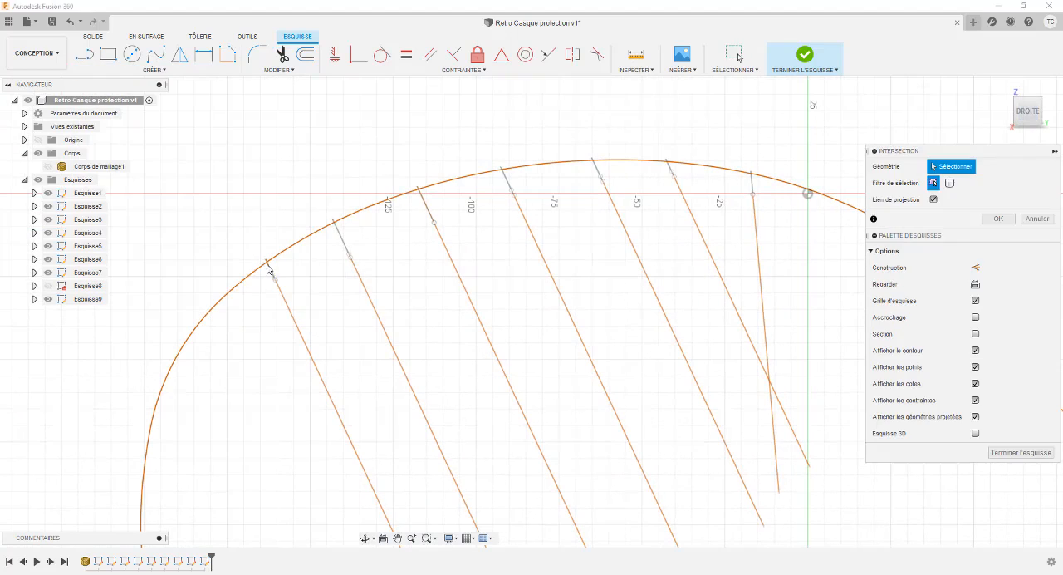
left_click(269, 264)
left_click(341, 237)
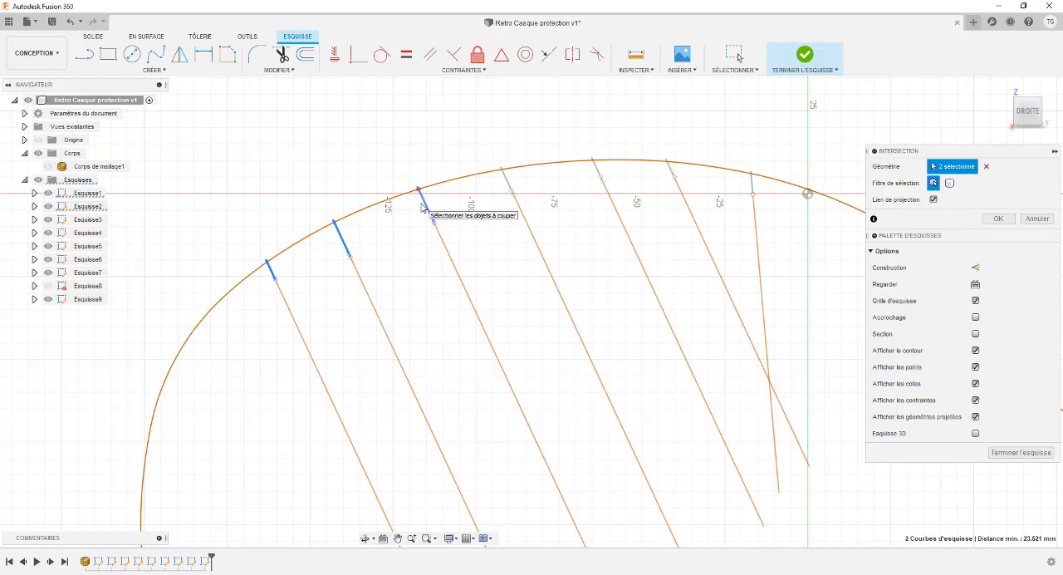
left_click(422, 208)
left_click(504, 179)
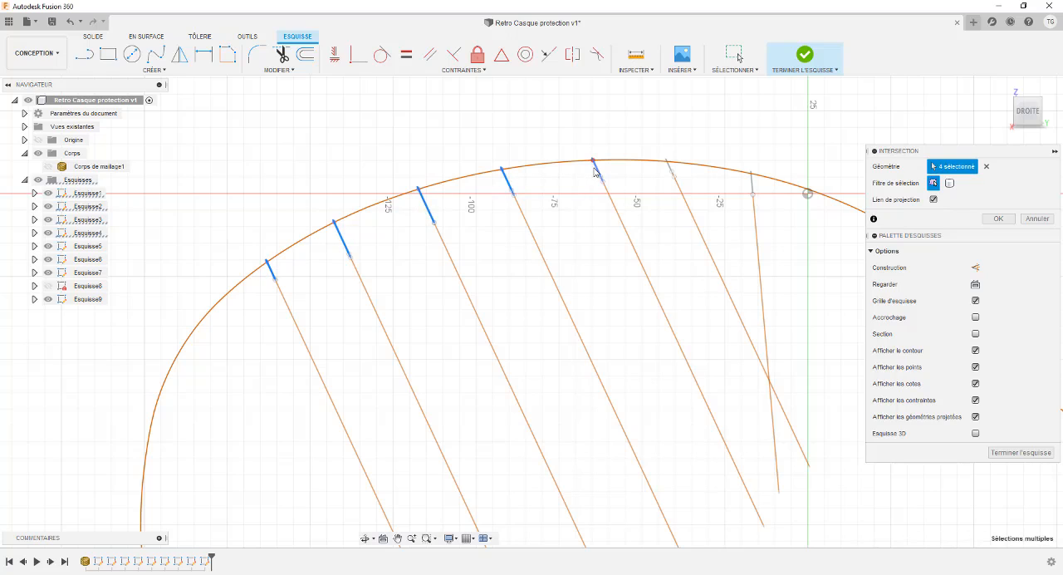
mouse_move(603, 177)
middle_mouse_down()
mouse_move(468, 161)
mouse_move(498, 160)
mouse_move(420, 178)
mouse_move(437, 172)
middle_mouse_up()
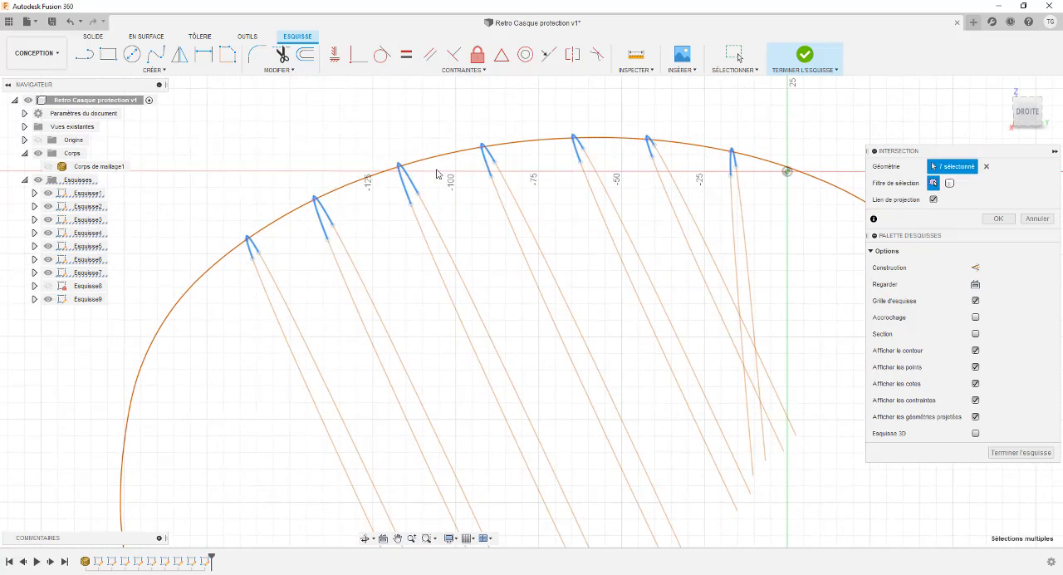
key("Return")
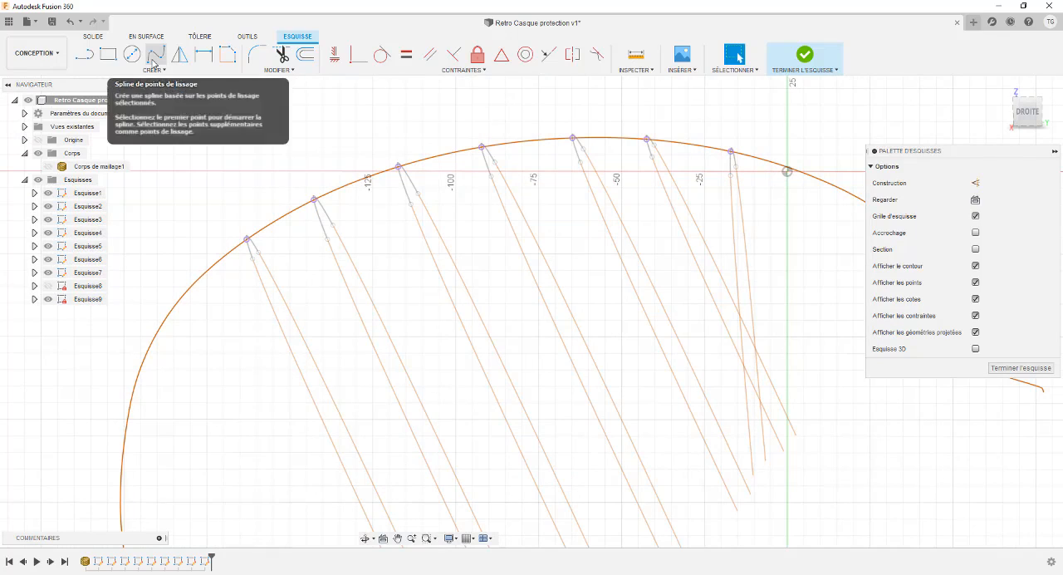
Step: Draw a fit-point spline through the seven projected points in Esquisse9 and finish the sketch
left_click(152, 60)
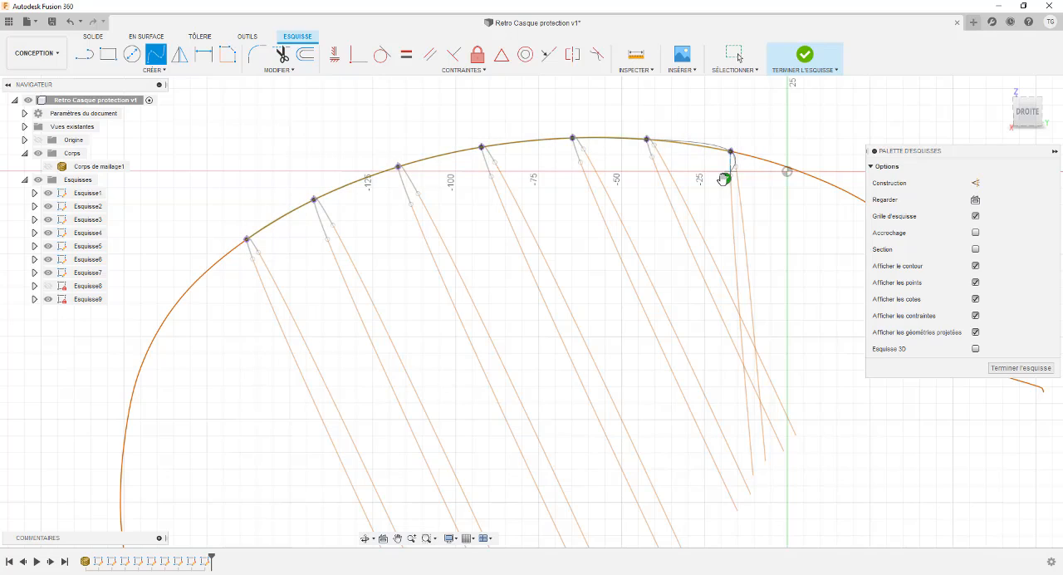
key("Return")
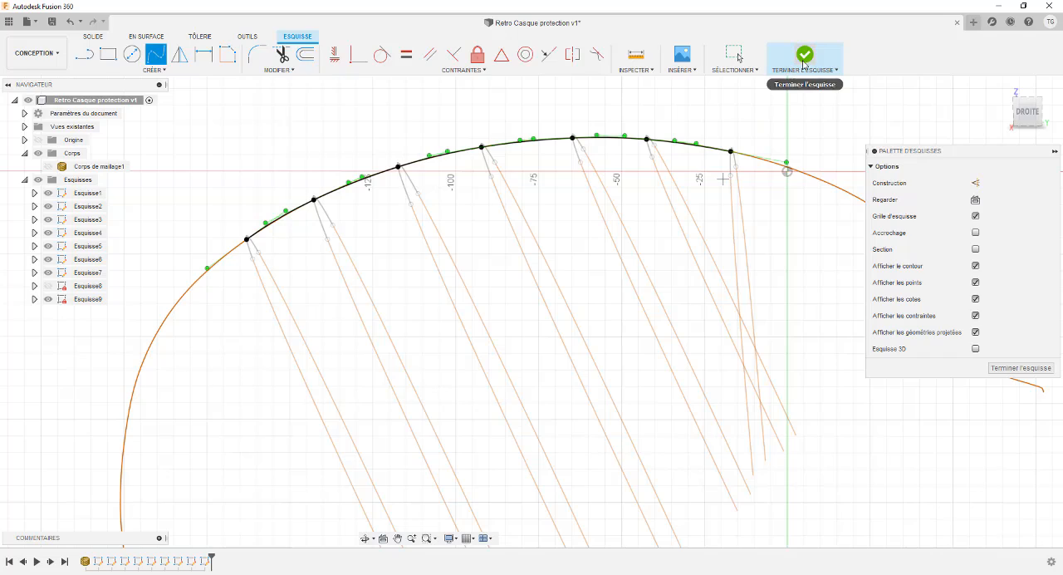
left_click(804, 64)
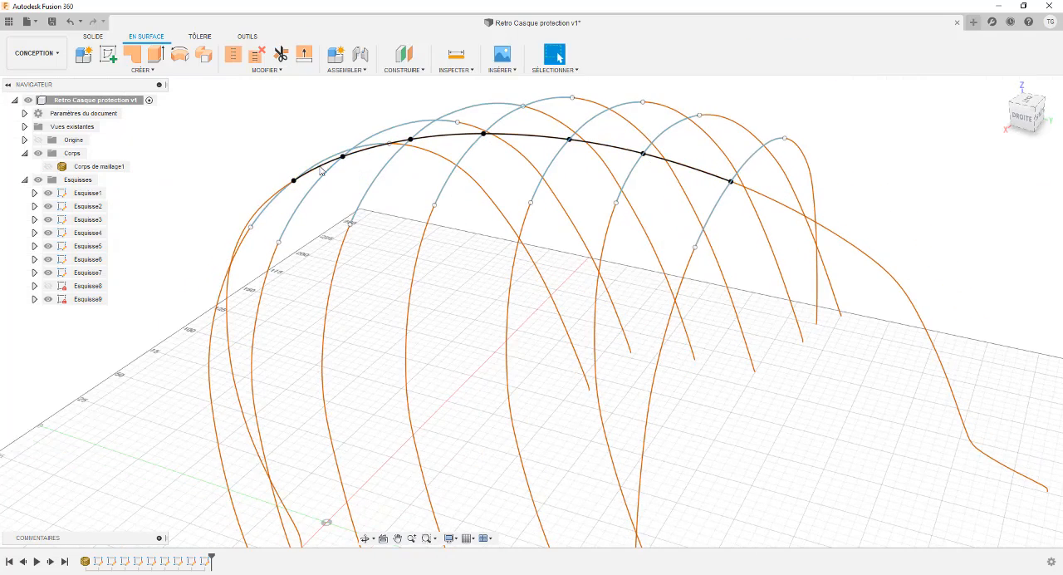
Step: Show Esquisse8 again and check the two lengthwise fit-point splines against the cross-section curves
left_click(48, 286)
mouse_move(330, 184)
middle_mouse_down()
mouse_move(311, 208)
mouse_move(347, 211)
mouse_move(340, 221)
mouse_move(471, 223)
mouse_move(453, 189)
mouse_move(399, 171)
mouse_move(404, 162)
mouse_move(441, 191)
mouse_move(412, 178)
middle_mouse_up()
left_click(507, 204)
left_click(479, 248)
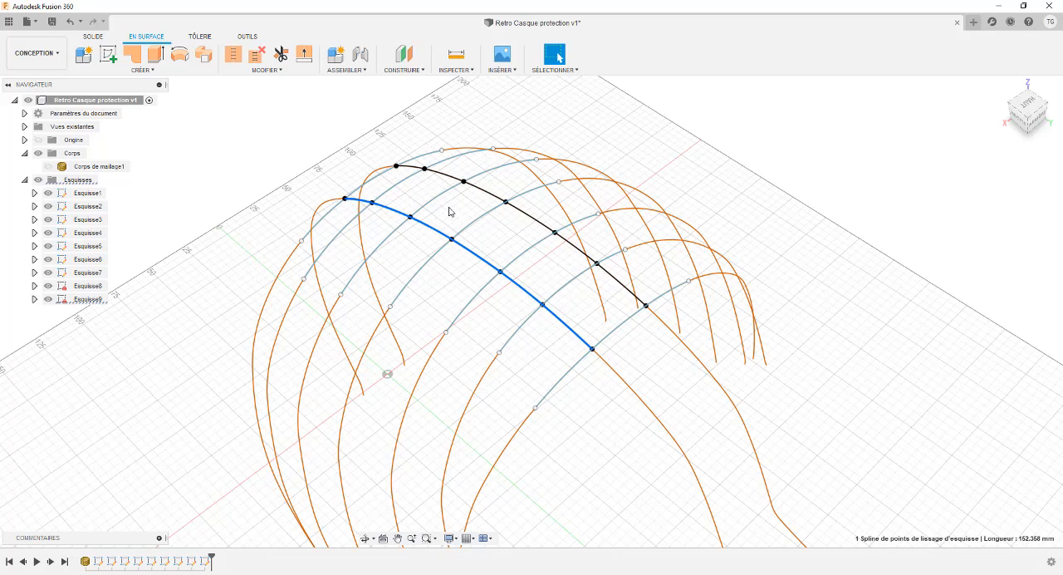
Step: Start a surface Loft and clear the wrongly picked contours, including the preselected Esquisse9 spline
left_click(141, 70)
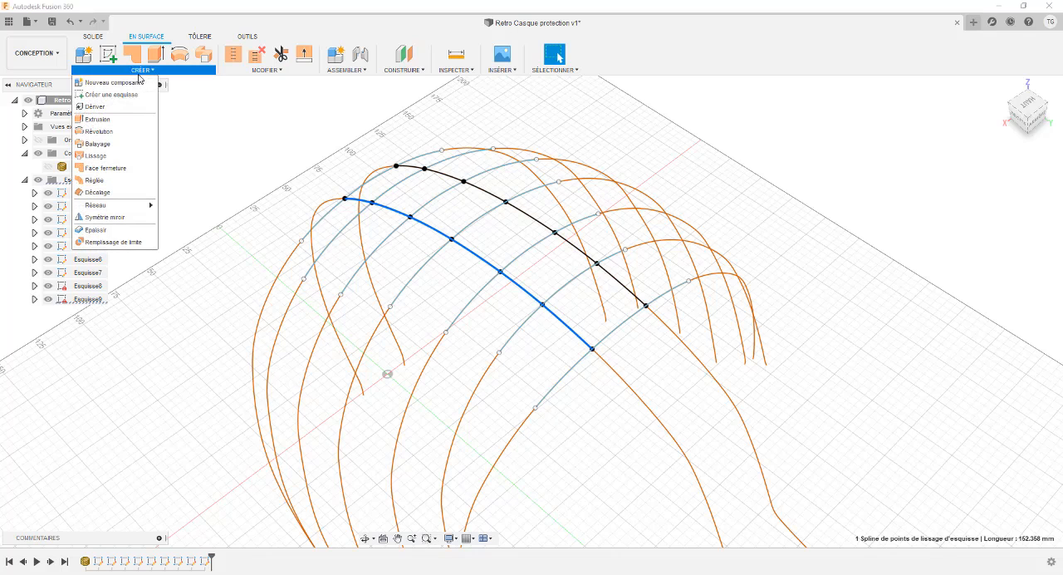
left_click(108, 160)
middle_click_drag(243, 162, 336, 176, "shift")
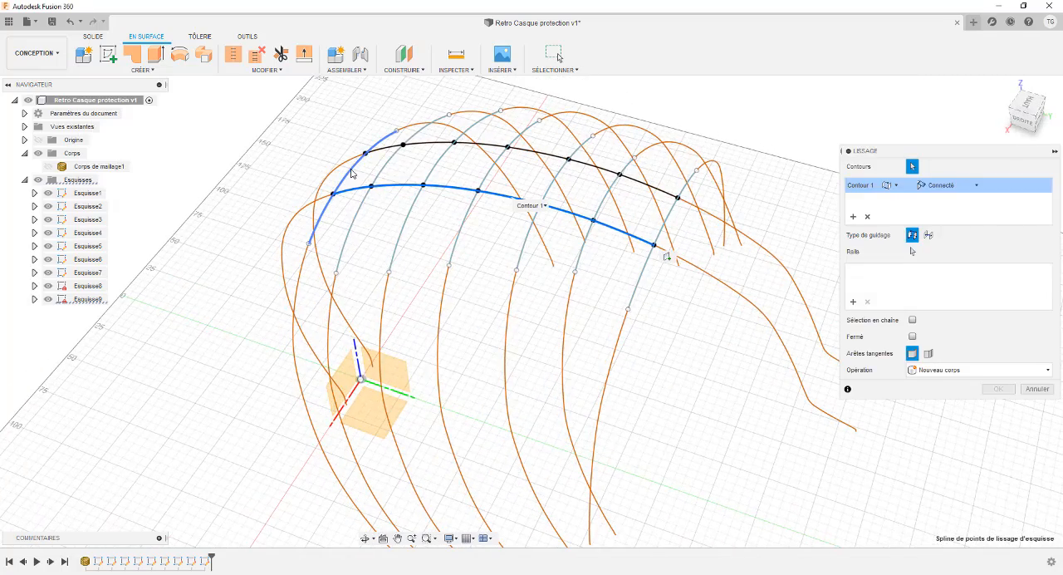
left_click(351, 173)
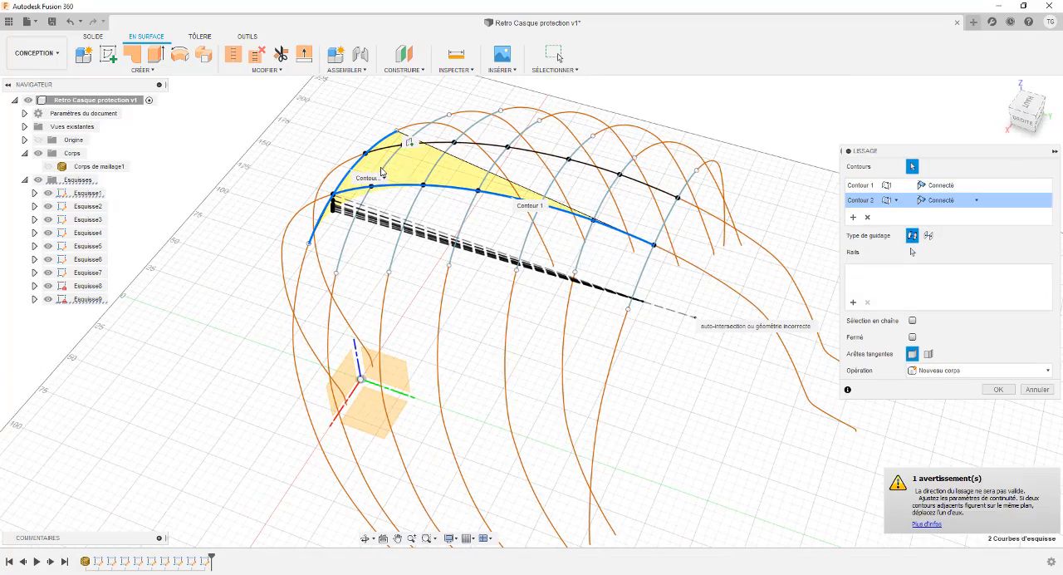
left_click(868, 218)
left_click(868, 217)
Step: Pick the seven cross-section splines of Esquisse1 to Esquisse7 in order as the surface loft's contours
left_click(354, 174)
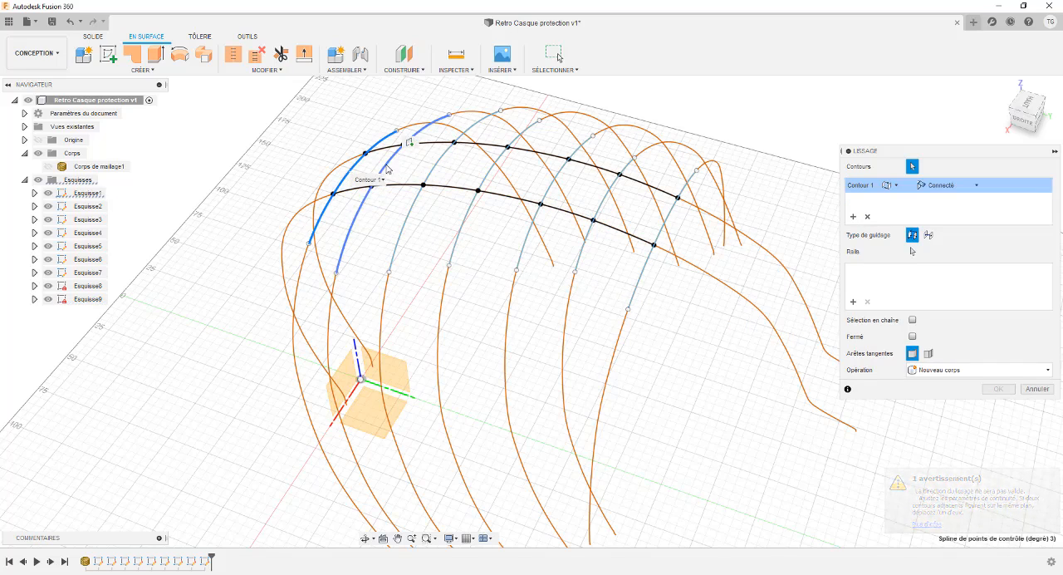
left_click(388, 168)
left_click(434, 168)
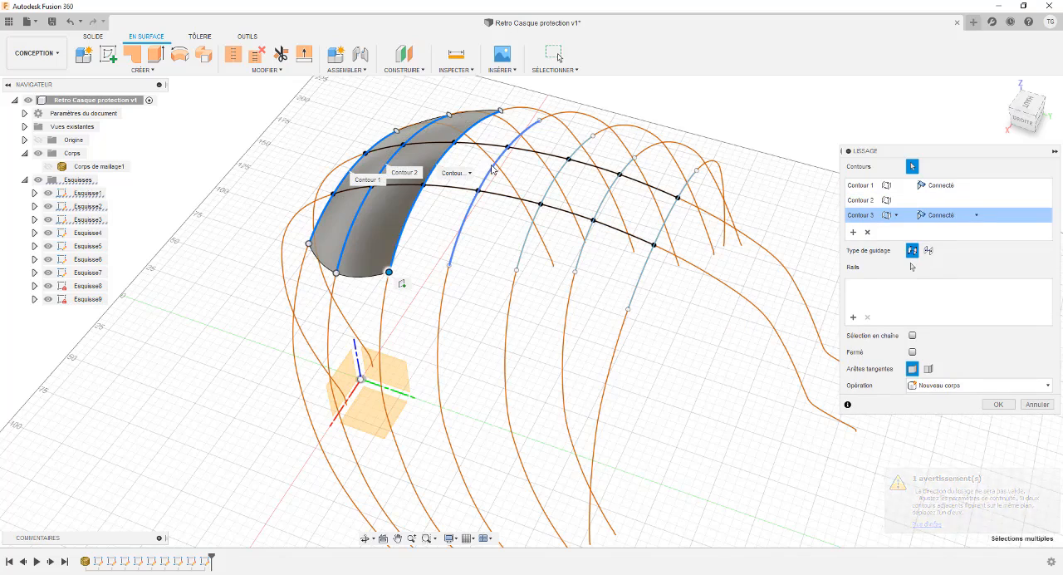
left_click(490, 171)
left_click(552, 183)
left_click(609, 206)
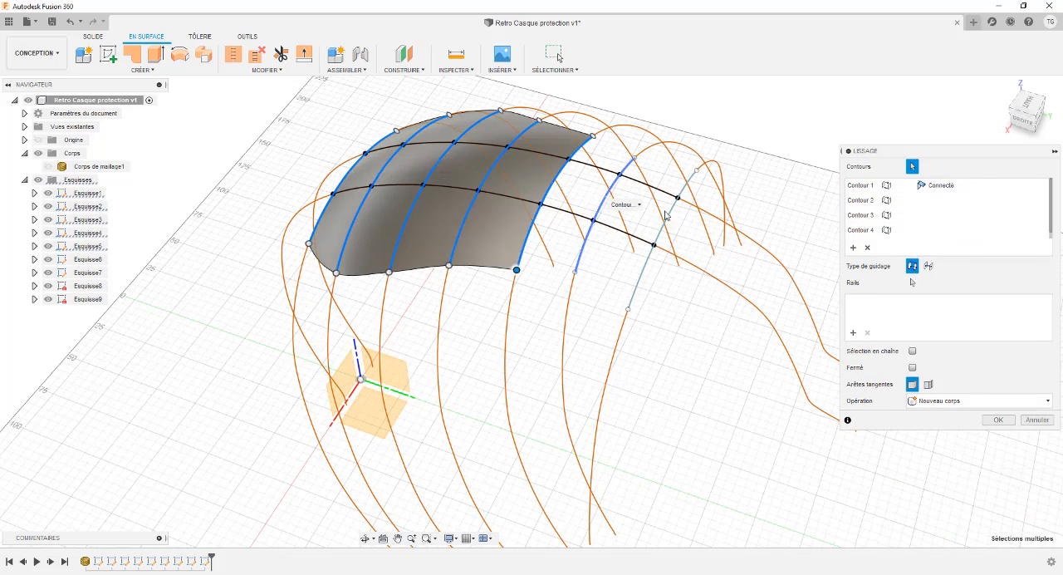
left_click(663, 231)
Step: Add the two lengthwise fit-point splines of Esquisse8 and Esquisse9 as loft rails and create the surface as a new body
middle_click_drag(534, 169, 547, 181, "shift")
left_click(913, 282)
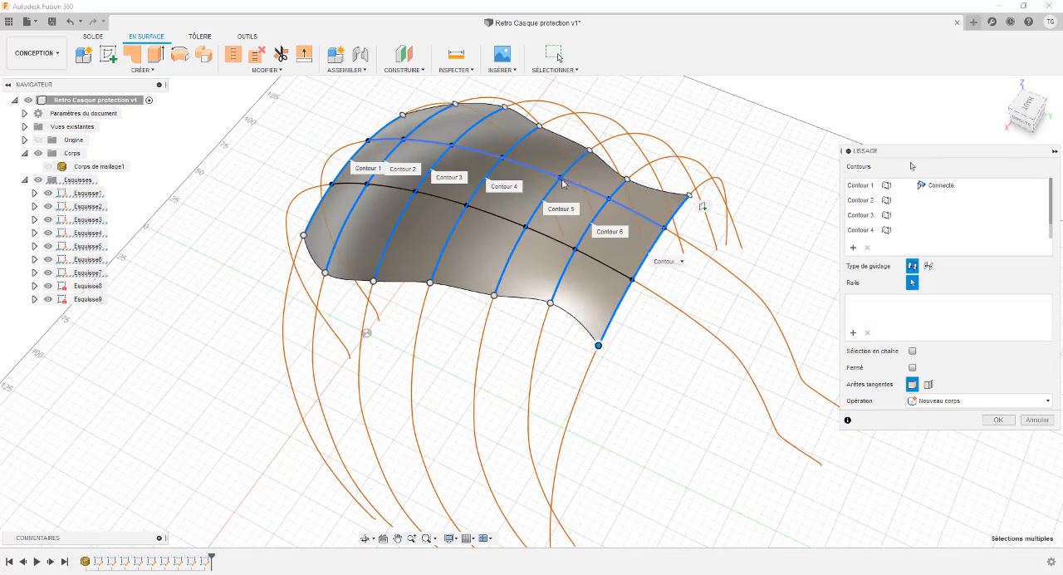
left_click(570, 188)
left_click(545, 237)
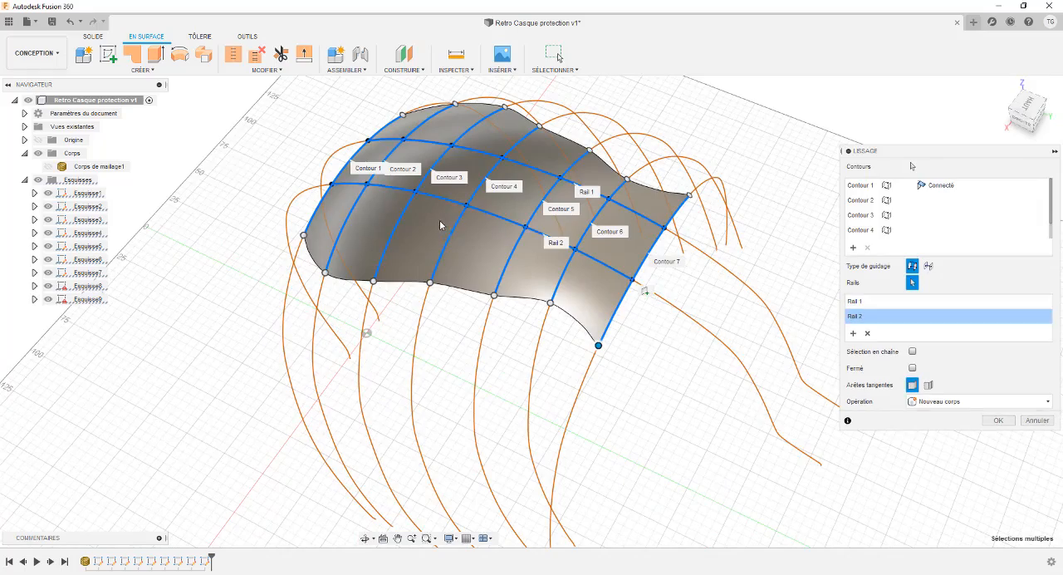
middle_click_drag(422, 208, 444, 213, "shift")
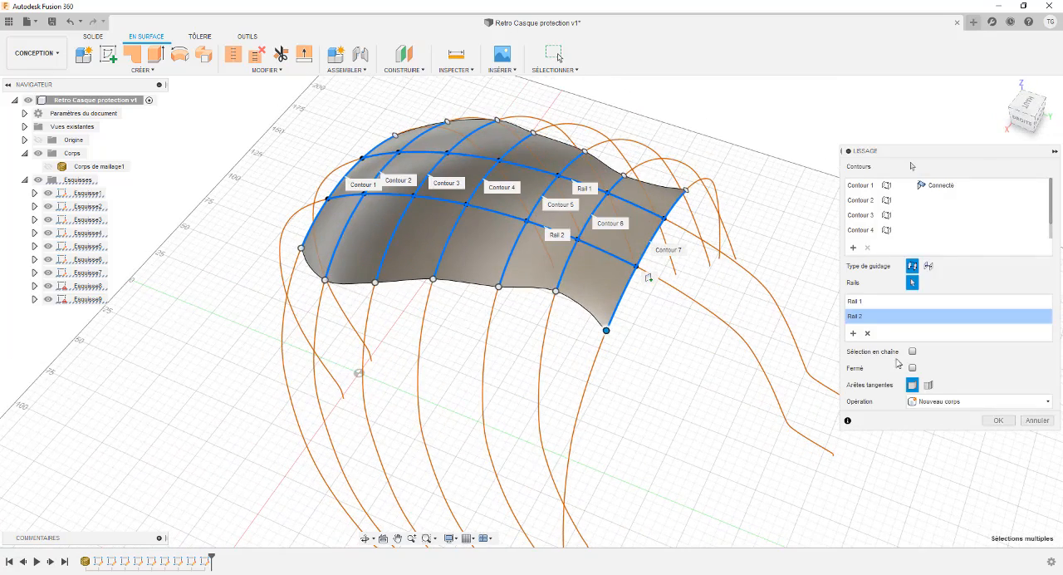
left_click(999, 421)
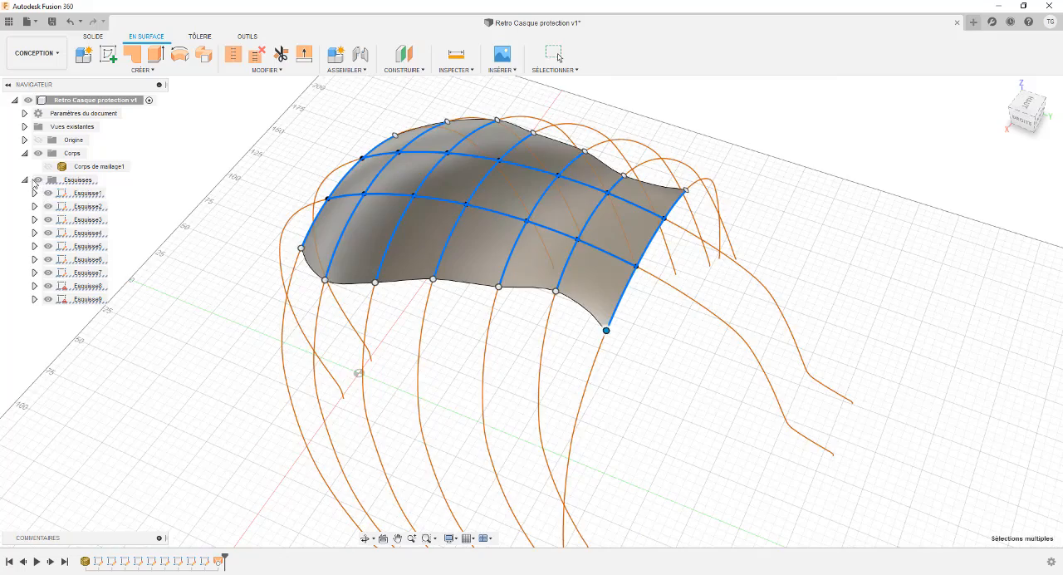
Step: Hide all the sketches and inspect the lofted surface on its own
left_click(38, 179)
mouse_move(298, 171)
middle_mouse_down("shift")
mouse_move(417, 147)
mouse_move(327, 123)
mouse_move(408, 138)
mouse_move(385, 173)
mouse_move(415, 191)
mouse_move(470, 163)
mouse_move(482, 194)
mouse_move(437, 171)
mouse_move(427, 173)
mouse_move(427, 202)
mouse_move(463, 182)
middle_mouse_up("shift")
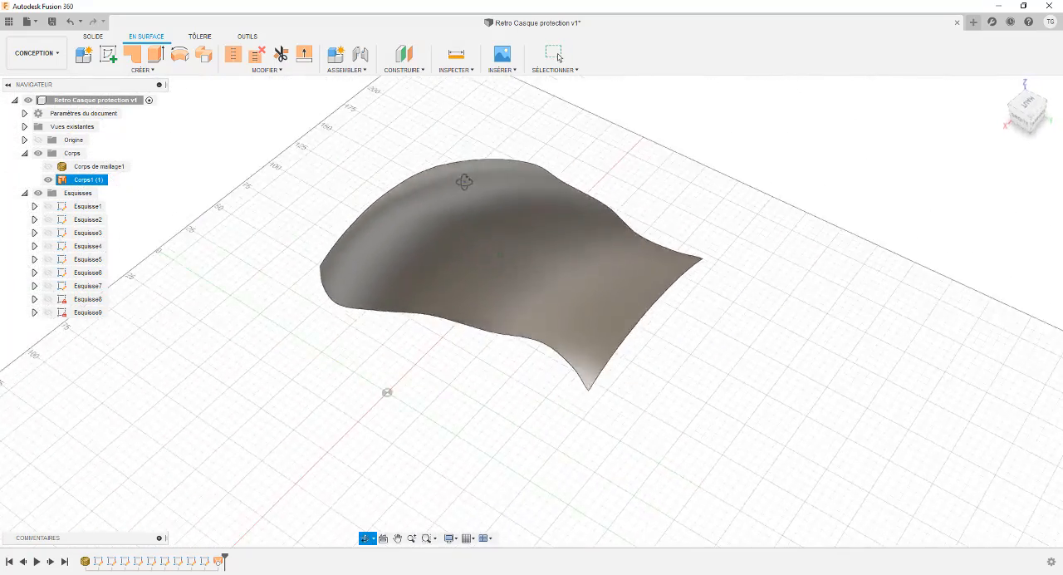
key("Escape")
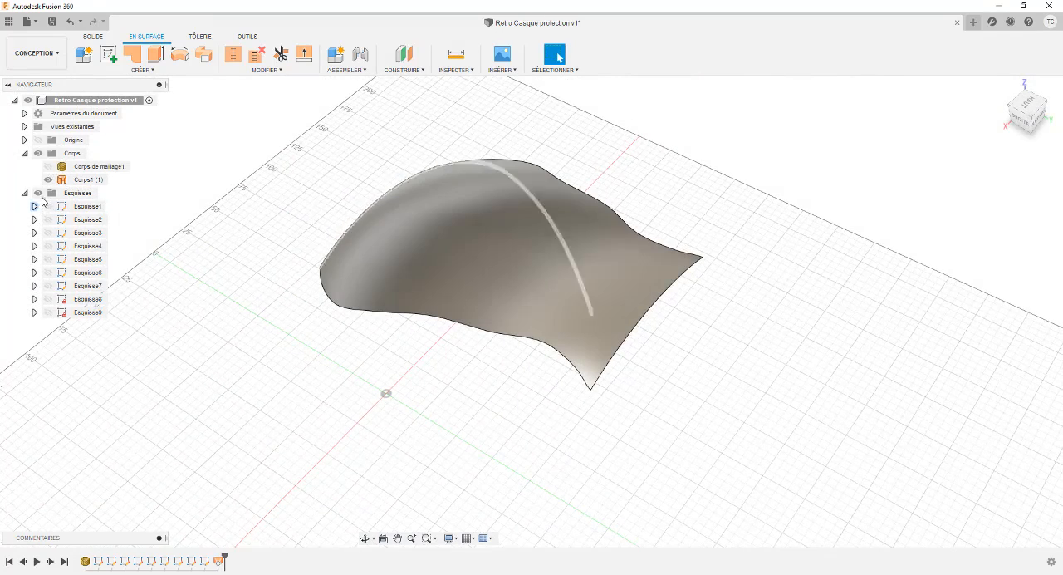
Step: Show Esquisse8 and Esquisse9 again and compare their rail splines with the lofted surface
left_click(48, 299)
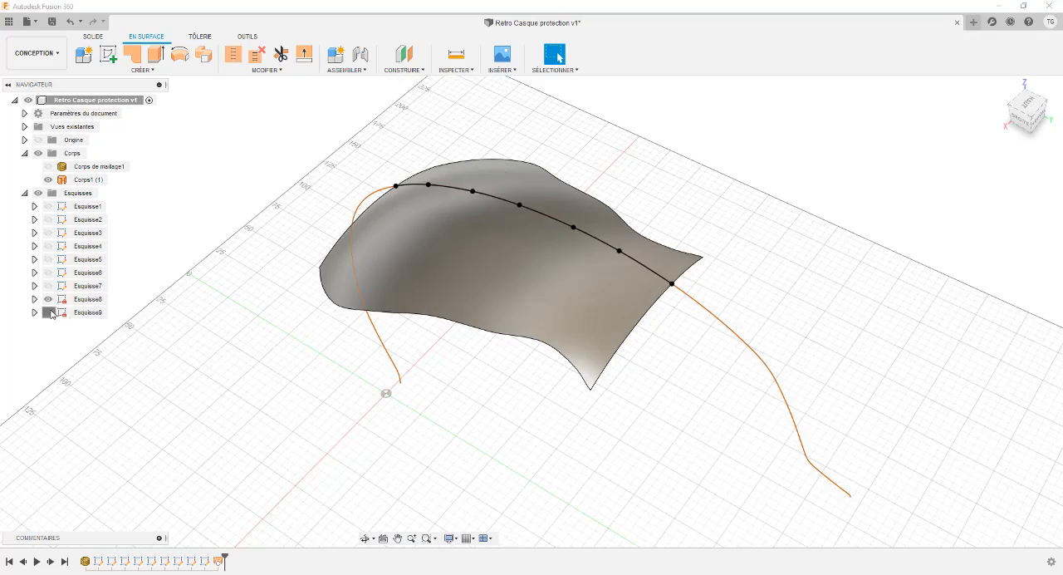
left_click(48, 312)
mouse_move(244, 228)
middle_mouse_down("shift")
mouse_move(228, 230)
mouse_move(224, 250)
mouse_move(250, 215)
mouse_move(260, 226)
middle_mouse_up("shift")
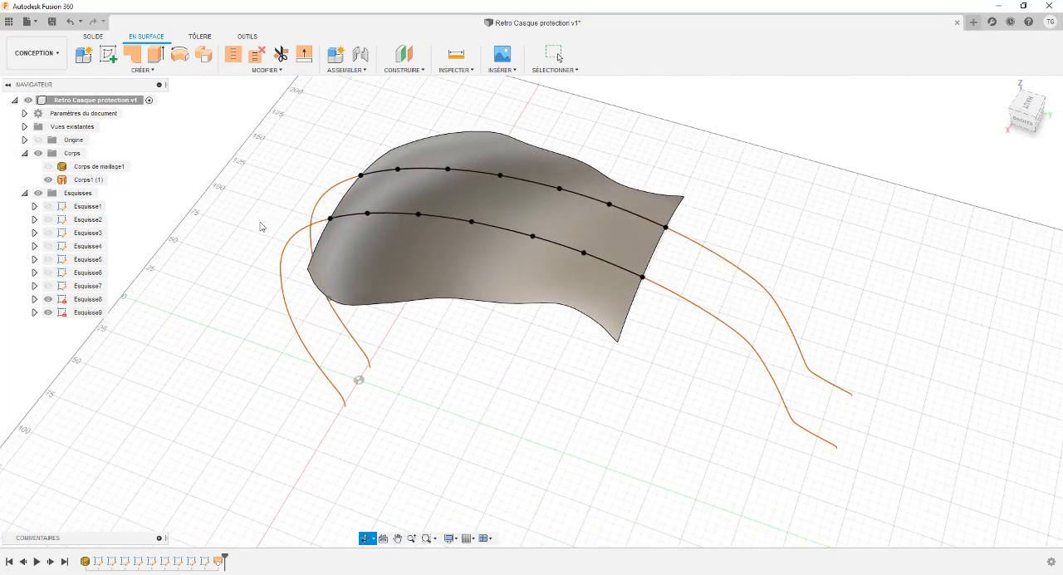
middle_click_drag(329, 152, 414, 153, "shift")
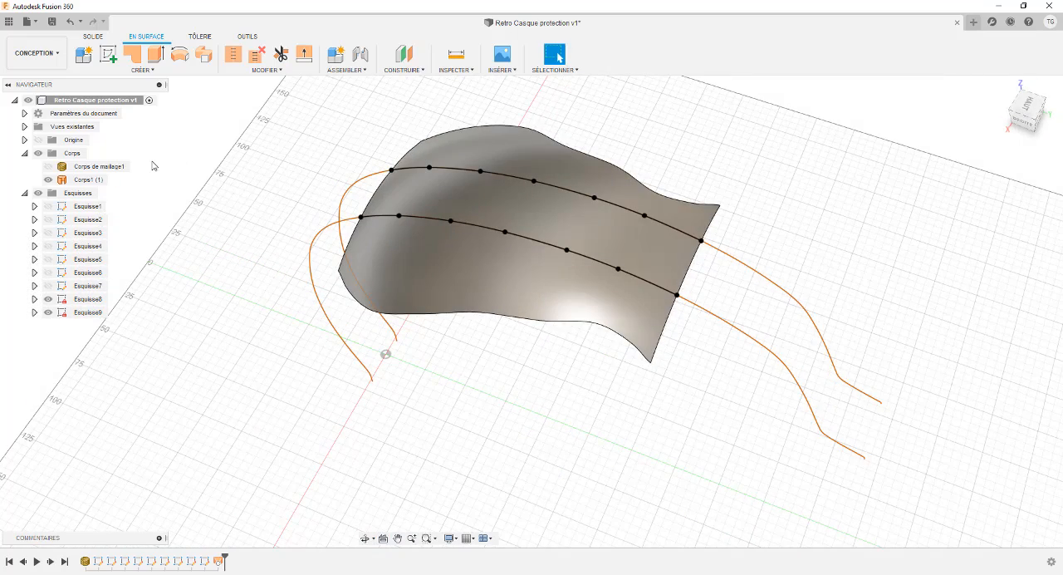